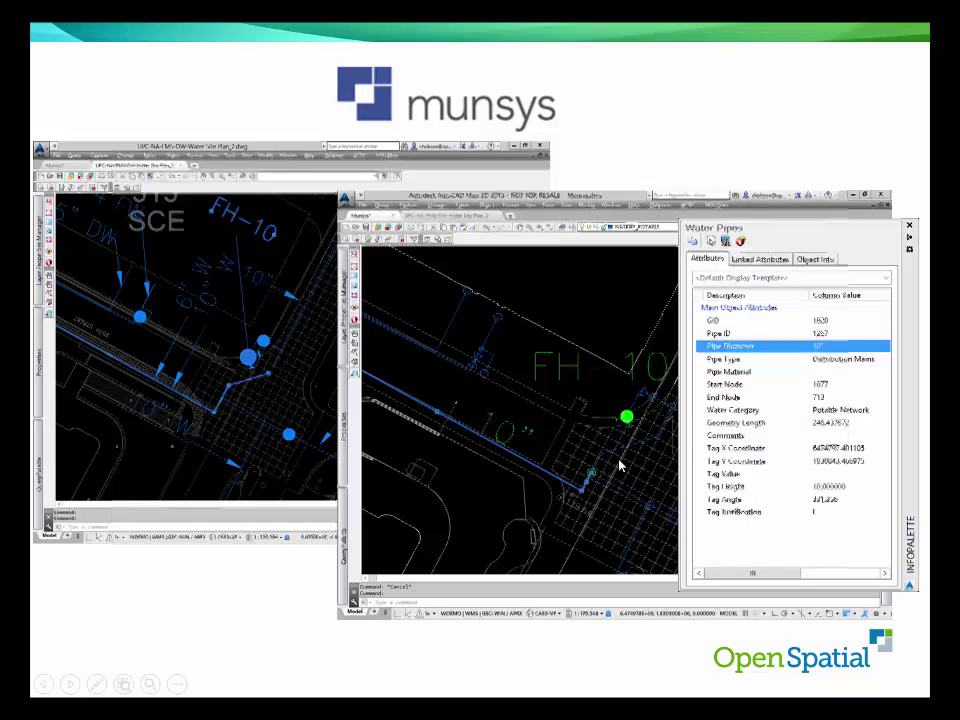
# Switch to AutoCAD Map 3D and inspect the fire hydrant line off the water pipe near lot 88 in F14A2-BASE.dwg.
pyautogui.hotkey('alt', 'Tab')
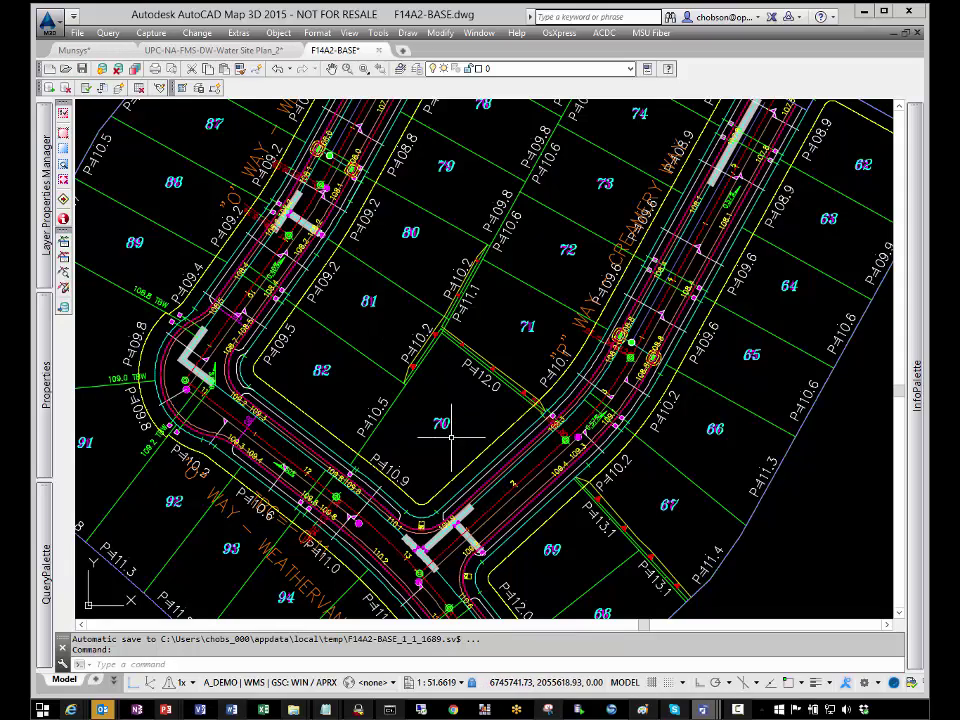
pyautogui.moveTo(311, 218); pyautogui.dragTo(413, 378, button='middle')
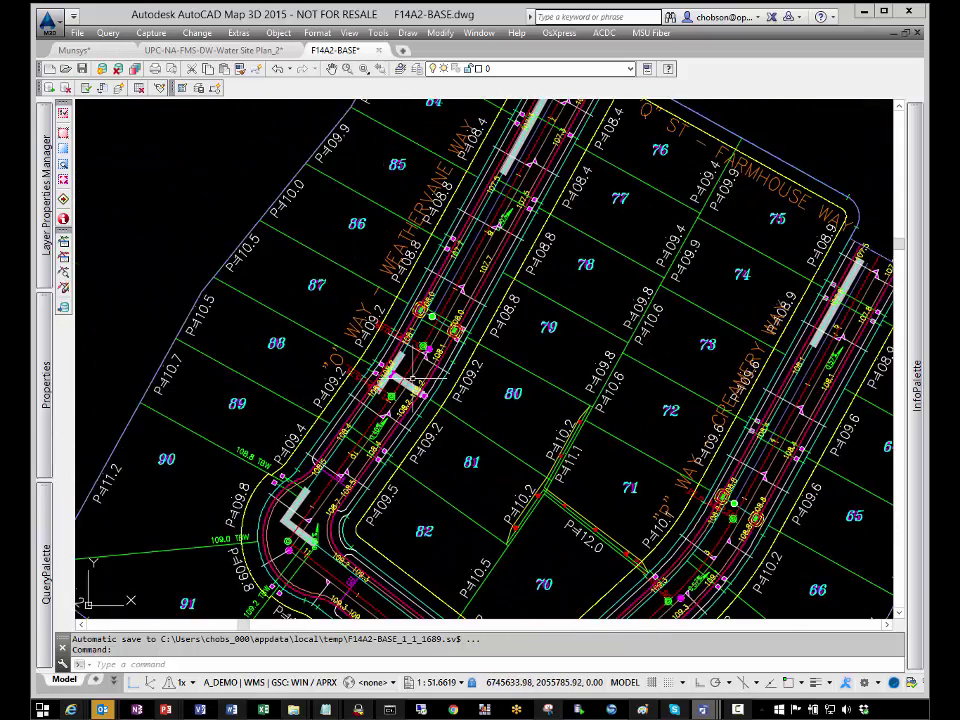
pyautogui.scroll(6, 384, 371)
pyautogui.moveTo(455, 437); pyautogui.dragTo(471, 338, button='middle')
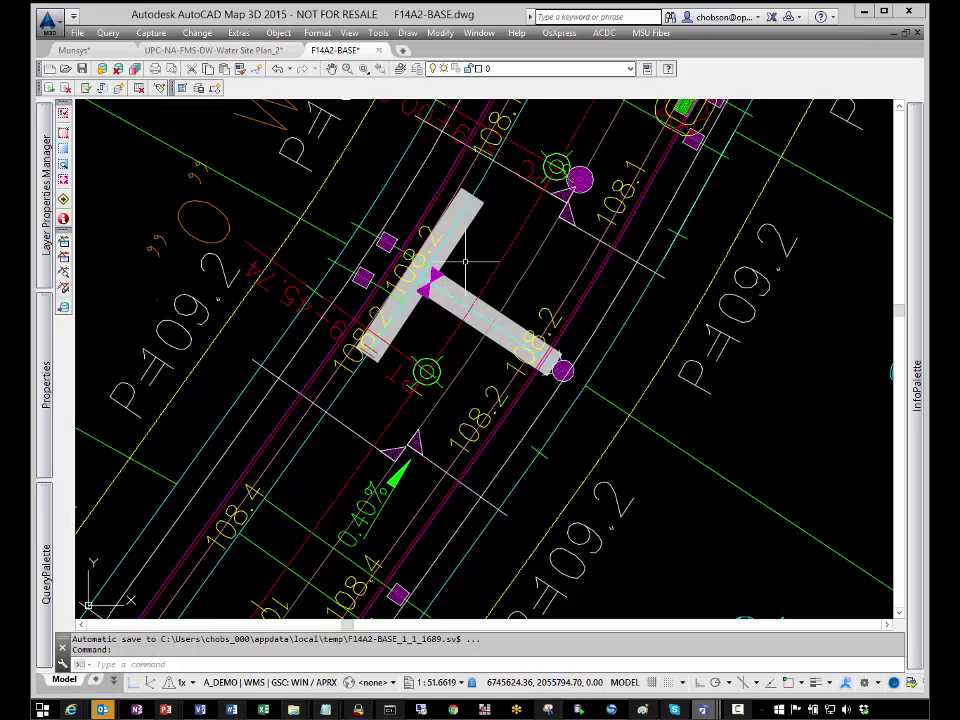
pyautogui.click(440, 290)
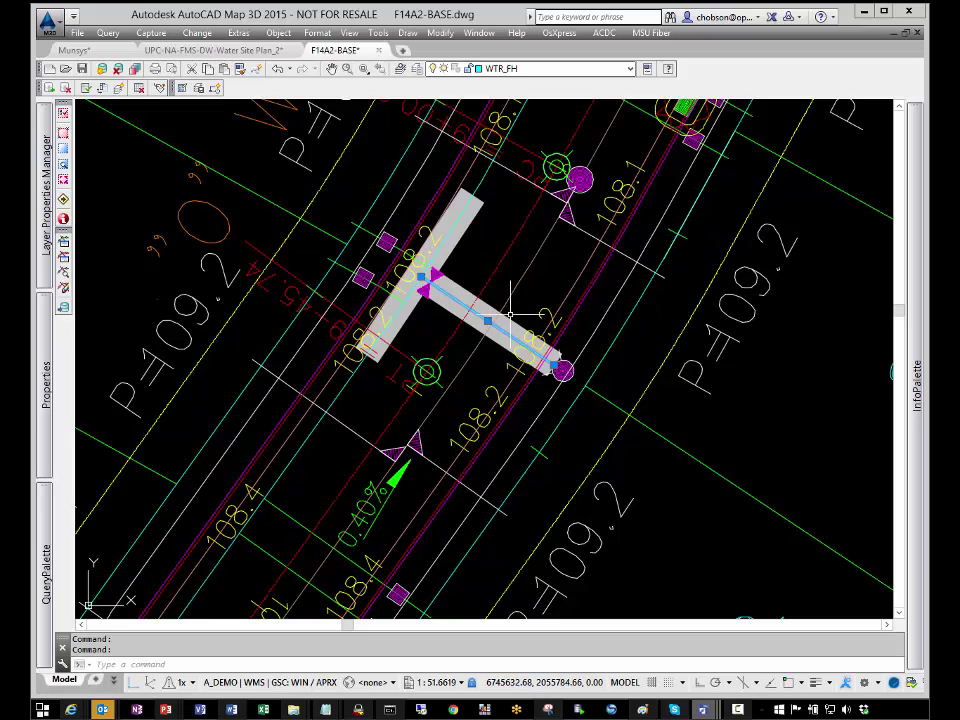
pyautogui.scroll(4, 563, 367)
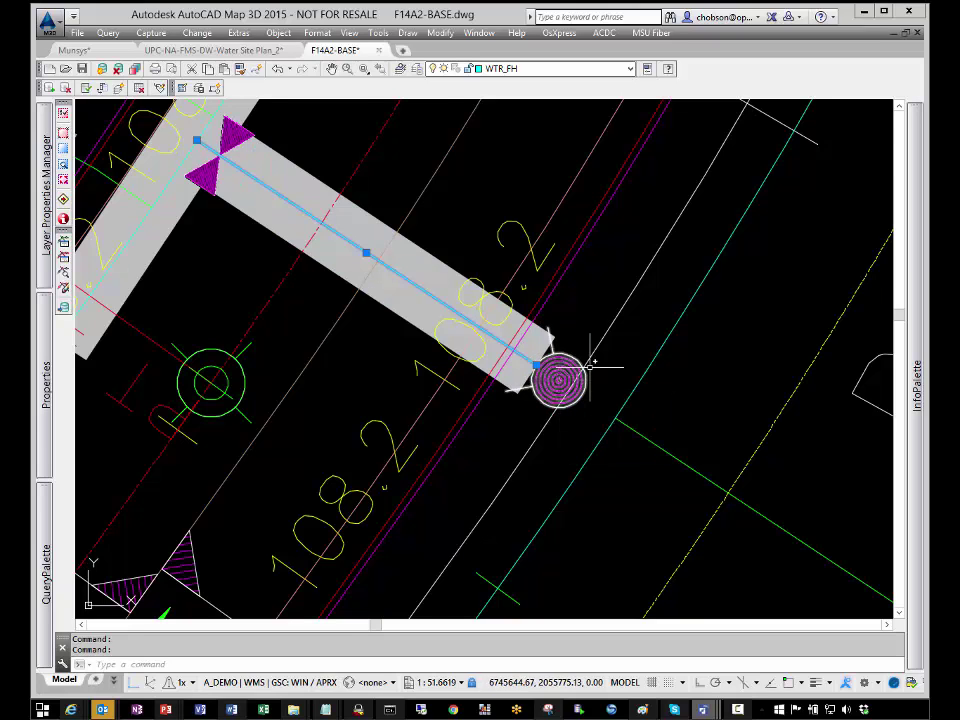
pyautogui.scroll(-2, 562, 379)
pyautogui.scroll(-1, 573, 377)
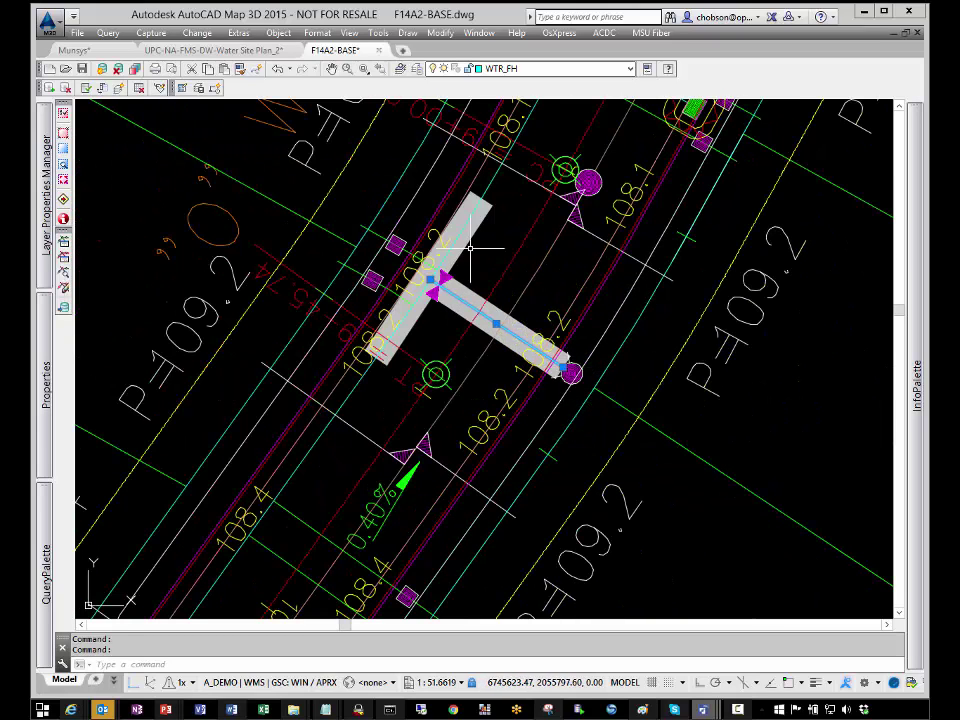
pyautogui.press('Escape')
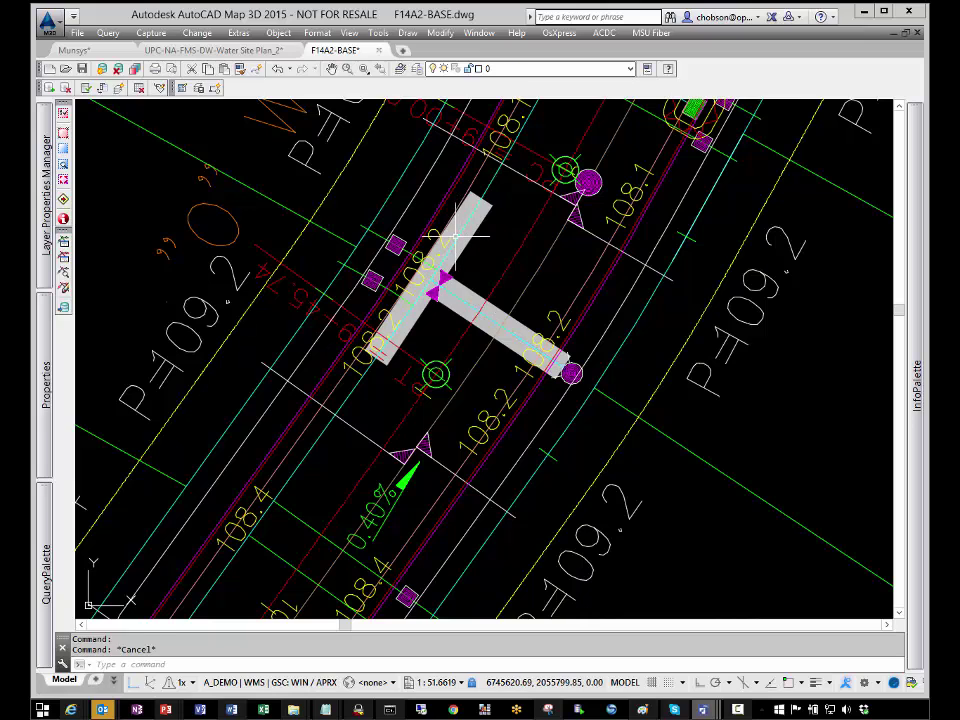
# Select the two adjoining water pipe segments along Weathervane Way and examine how the pipe runs through the street.
pyautogui.click(500, 162)
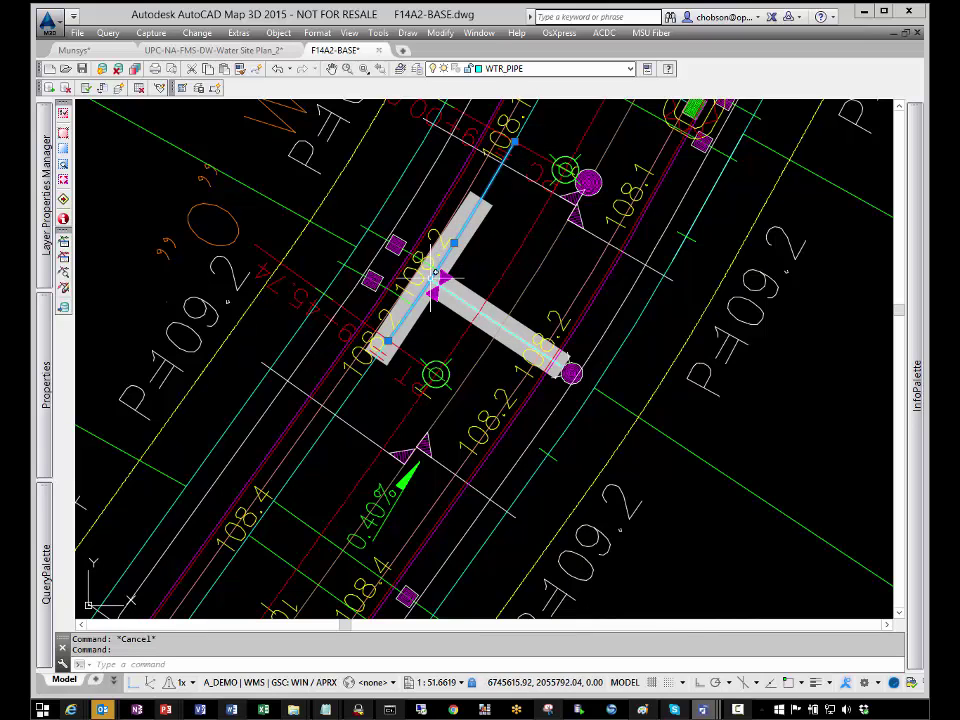
pyautogui.scroll(-5, 510, 320)
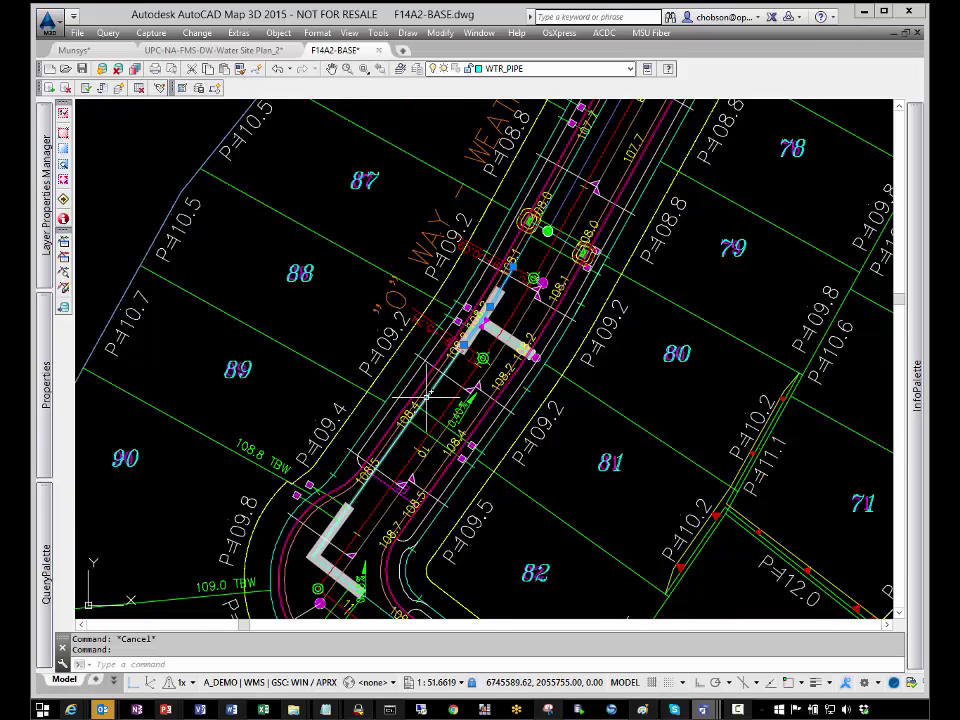
pyautogui.click(395, 438)
pyautogui.moveTo(294, 372); pyautogui.dragTo(374, 234, button='middle')
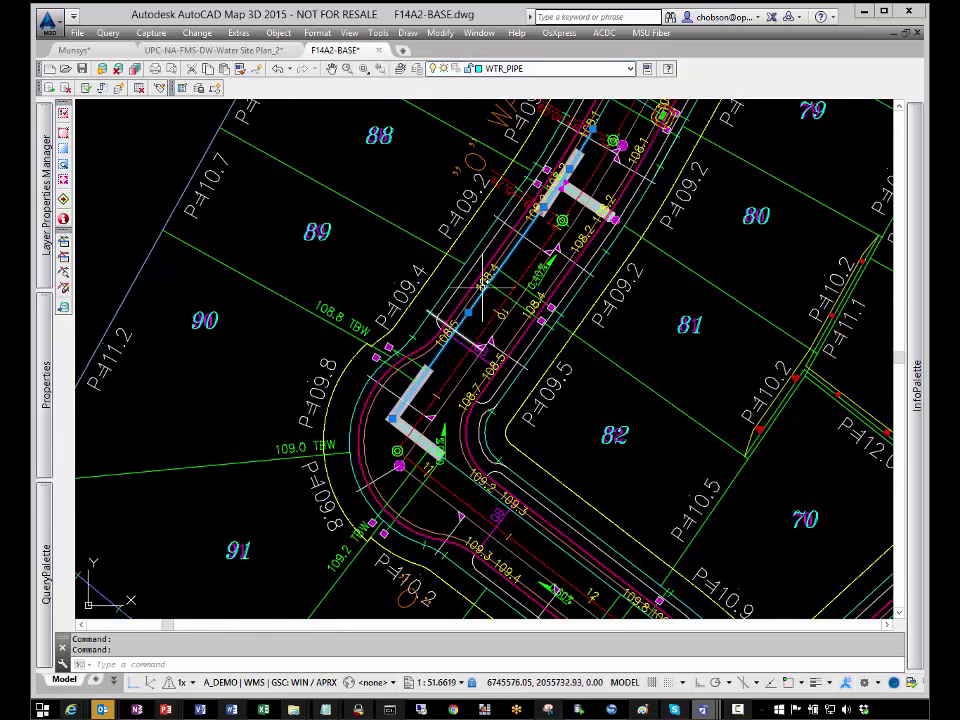
pyautogui.moveTo(401, 201); pyautogui.dragTo(116, 599, button='middle')
pyautogui.moveTo(428, 344); pyautogui.dragTo(408, 495, button='middle')
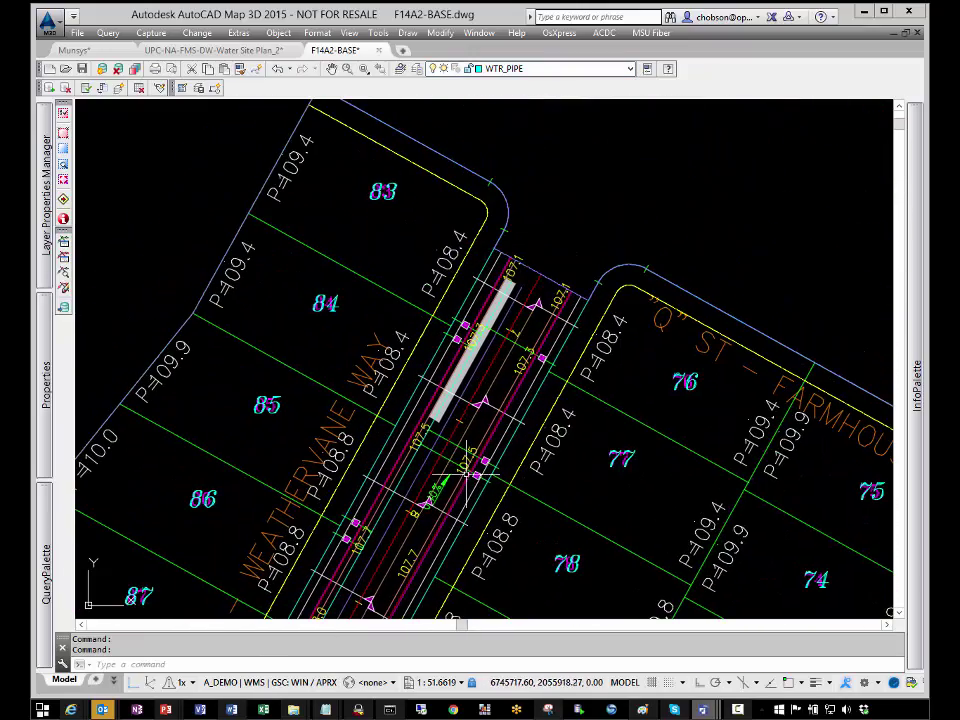
pyautogui.moveTo(381, 551); pyautogui.dragTo(506, 402, button='middle')
pyautogui.moveTo(425, 591); pyautogui.dragTo(521, 403, button='middle')
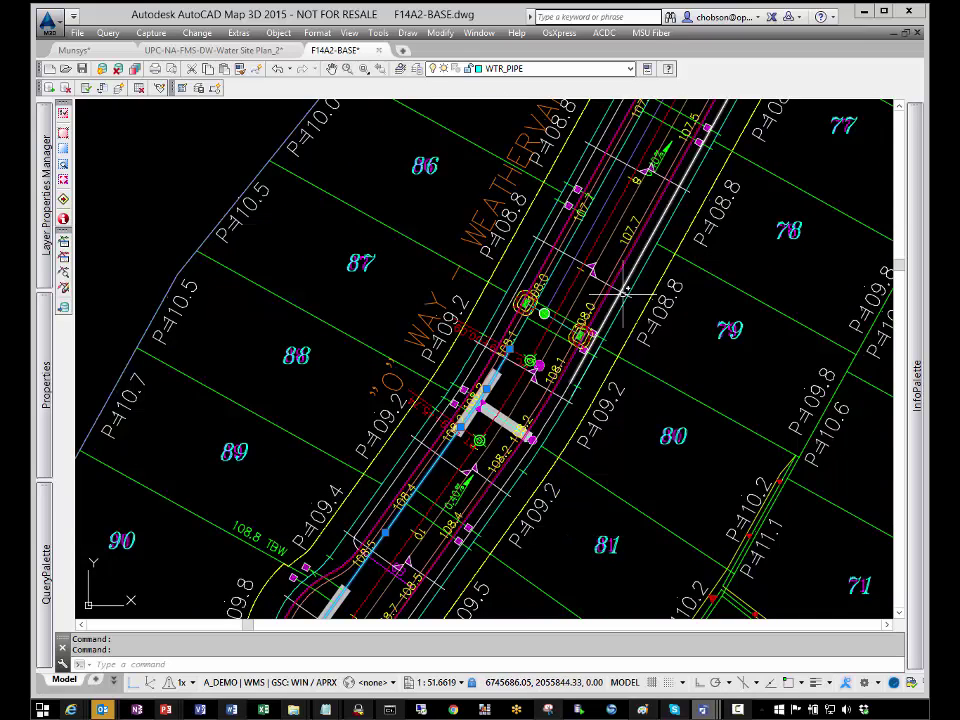
pyautogui.moveTo(405, 537); pyautogui.dragTo(502, 350, button='middle')
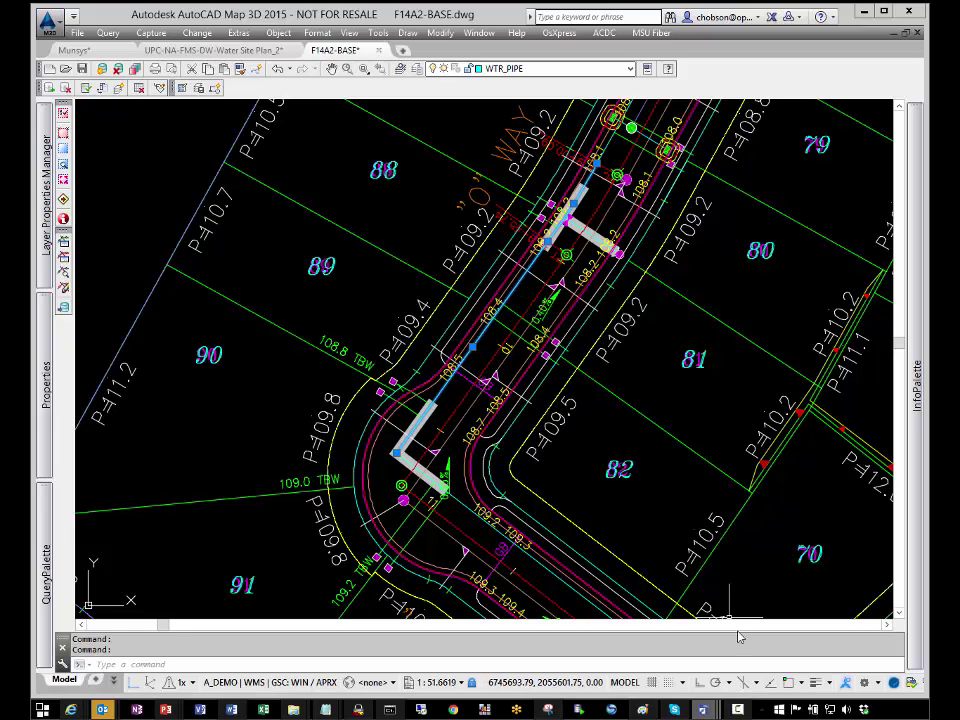
# Switch to the UPC-NA-FMS-DW-Water Site Plan_2 drawing and examine the 10" main, hydrant line and valve around hydrant FH-10.
pyautogui.moveTo(703, 712)
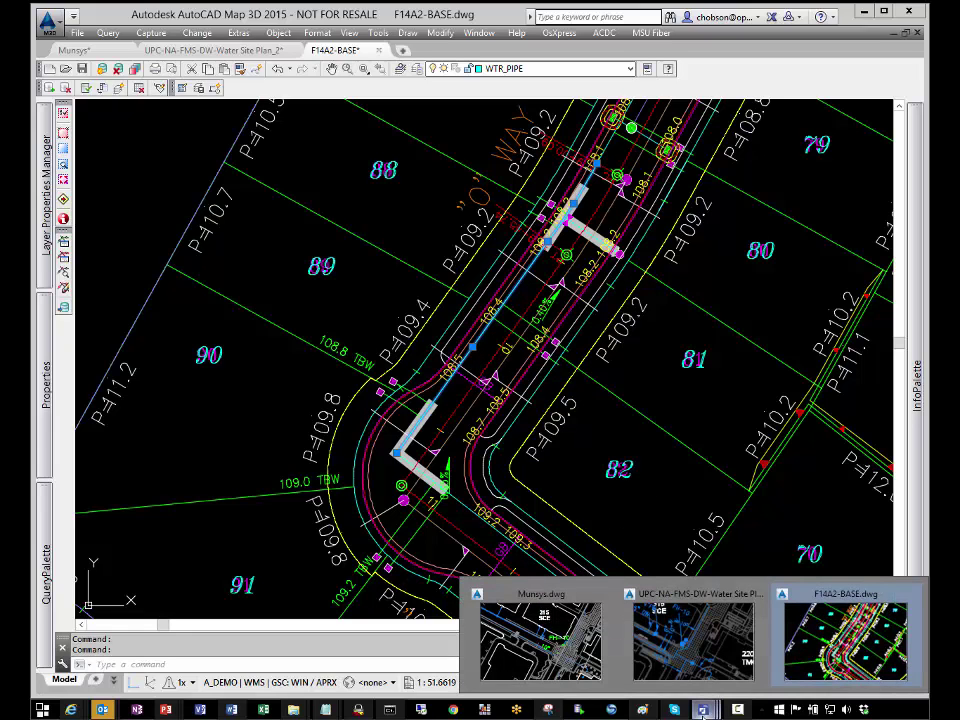
pyautogui.click(693, 640)
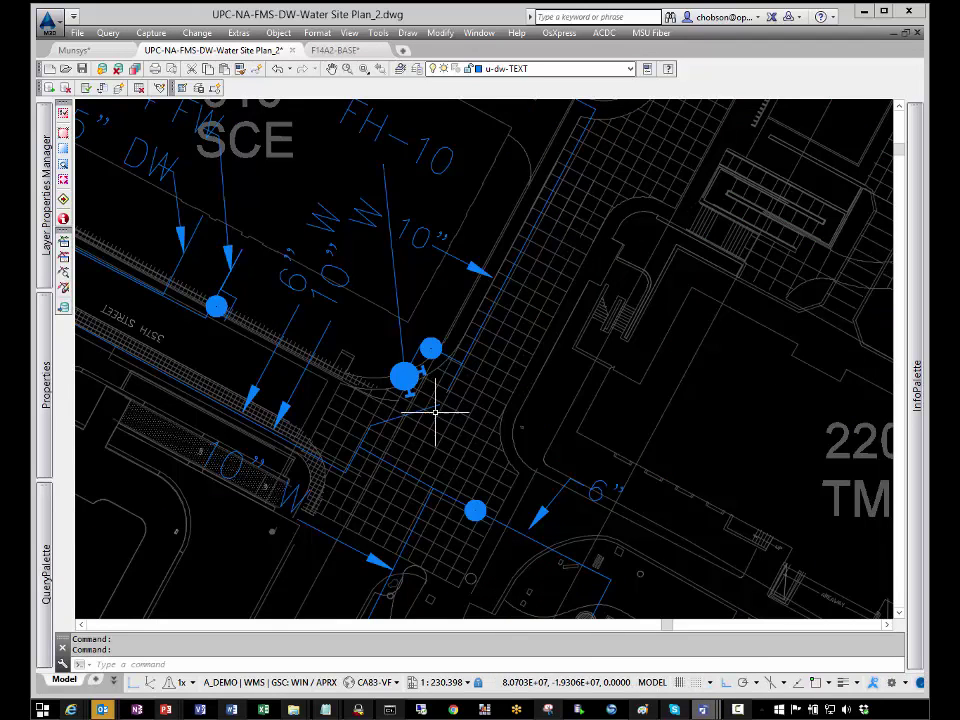
pyautogui.moveTo(426, 428); pyautogui.dragTo(563, 441, button='middle')
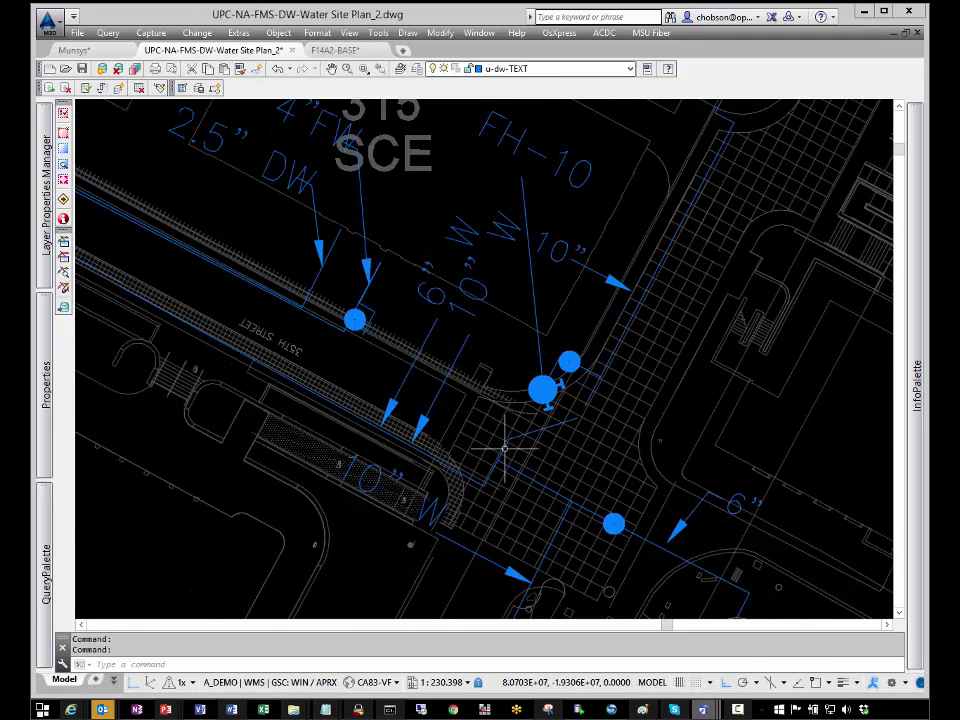
pyautogui.click(504, 448)
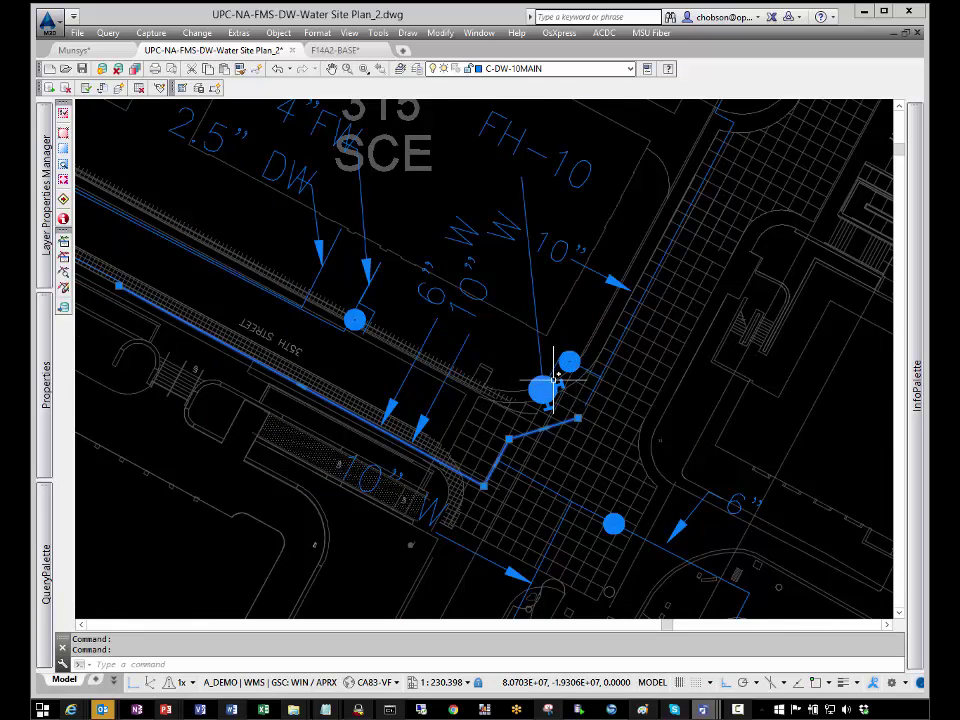
pyautogui.scroll(4, 573, 360)
pyautogui.press('Escape')
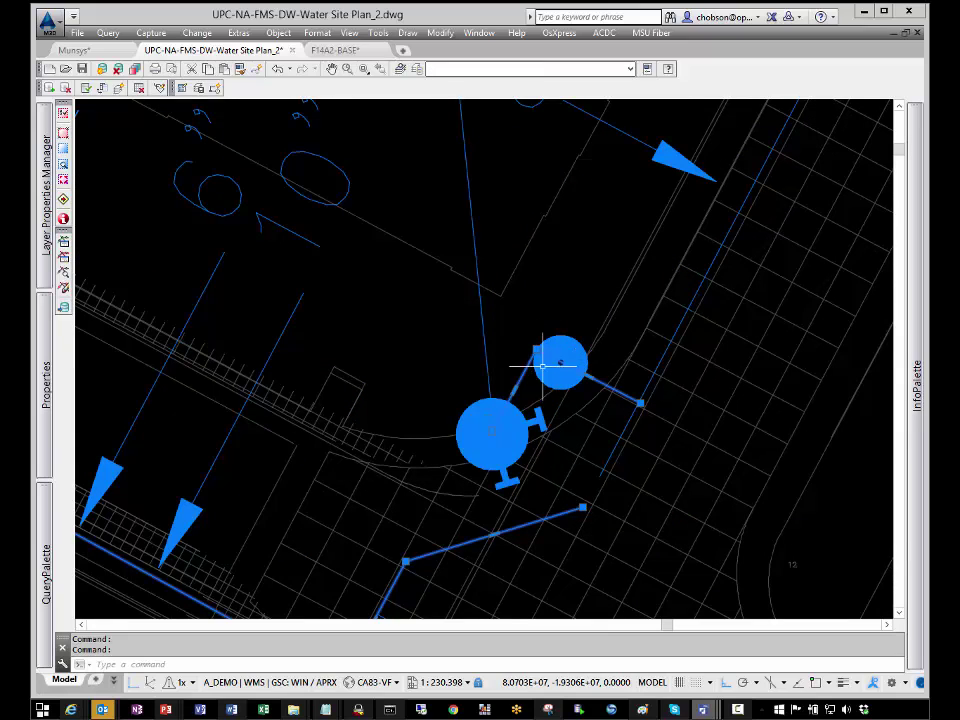
pyautogui.press('Escape')
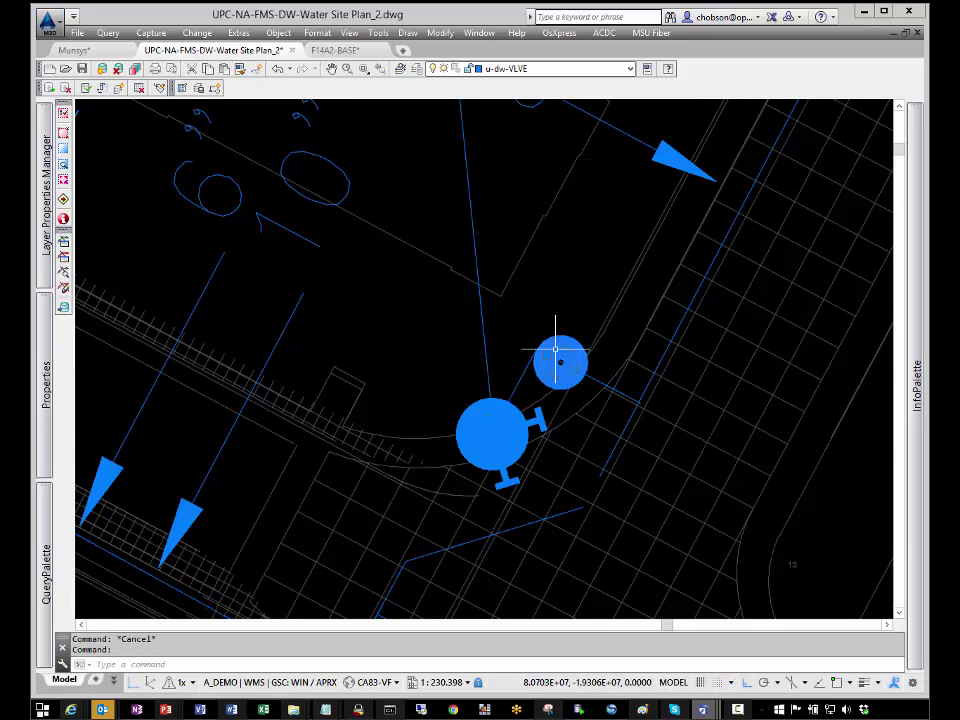
pyautogui.scroll(-5, 570, 386)
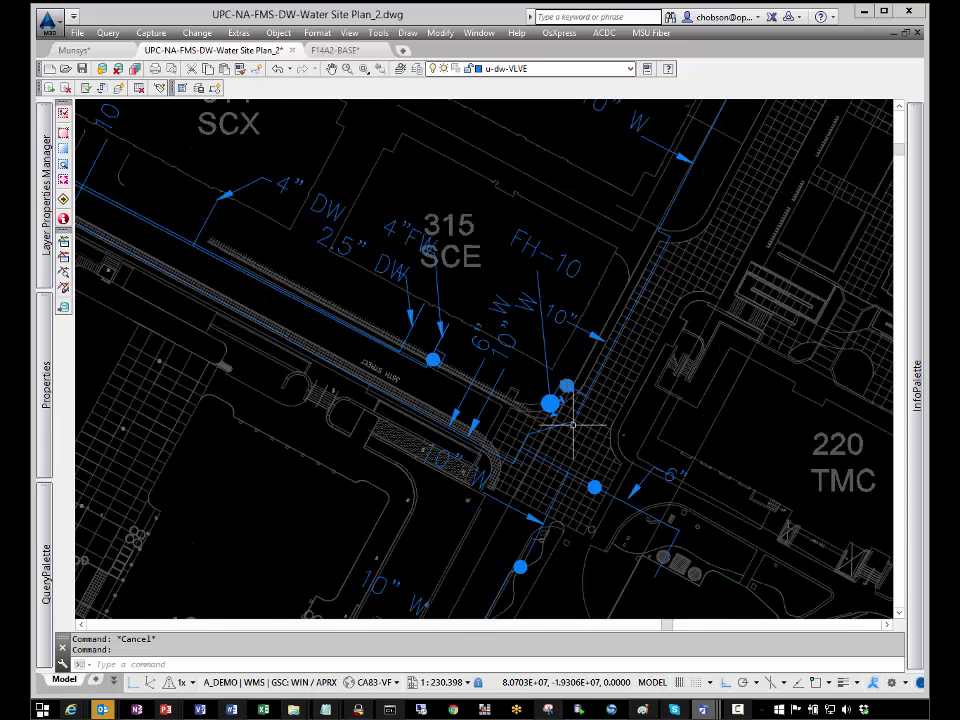
pyautogui.scroll(5, 580, 405)
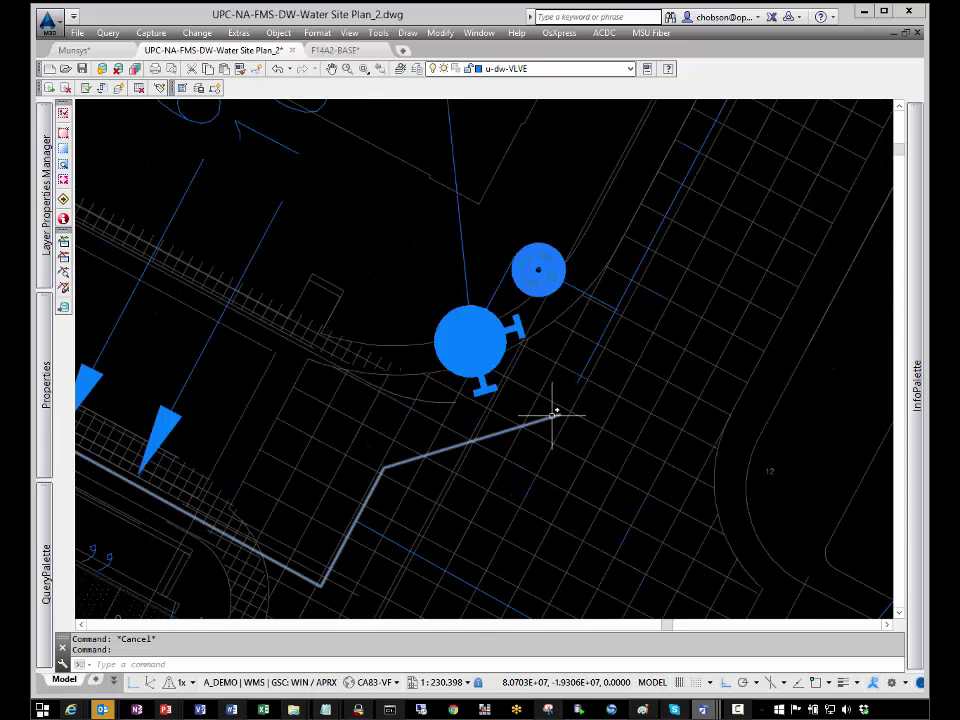
pyautogui.scroll(-3, 582, 395)
pyautogui.scroll(-5, 545, 290)
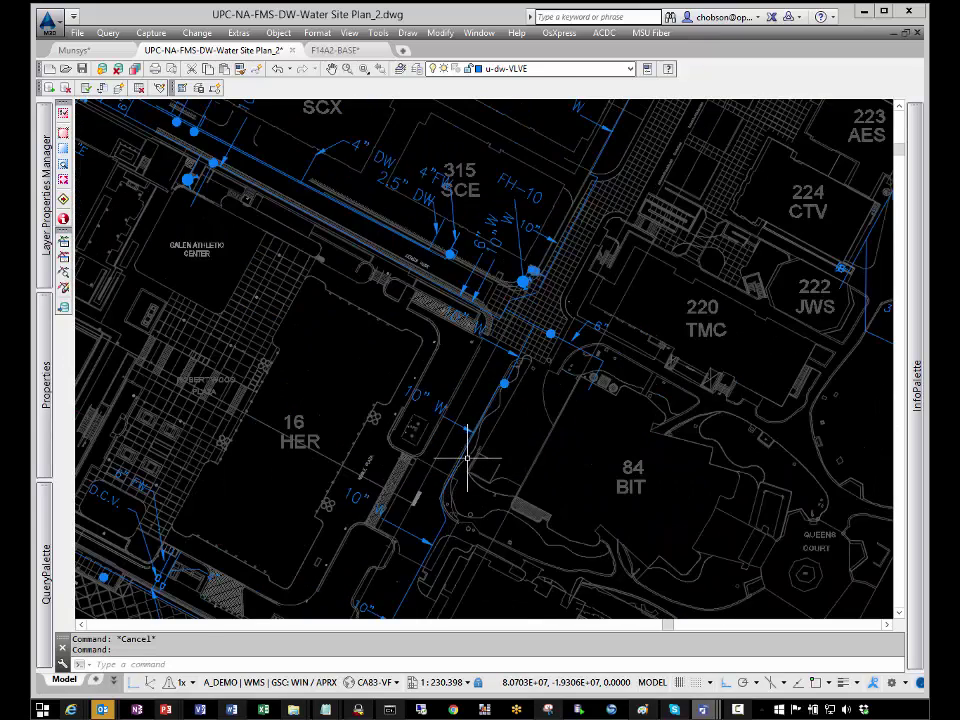
# Inspect the 10" water main segments running between buildings 16 HER and 84 BIT by selecting them individually.
pyautogui.click(445, 520)
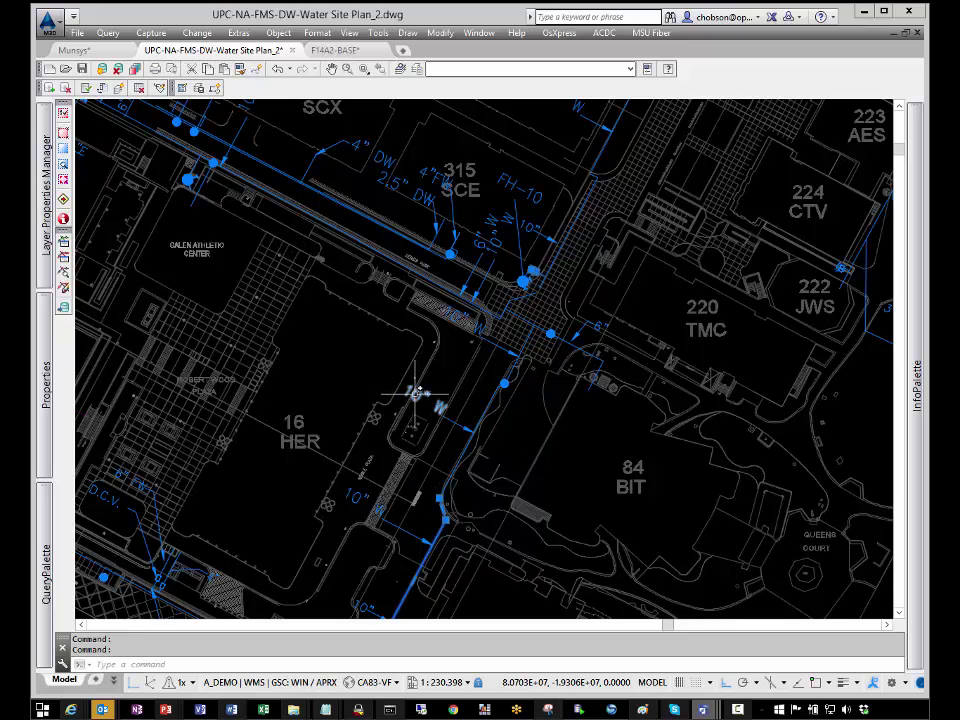
pyautogui.press('Escape')
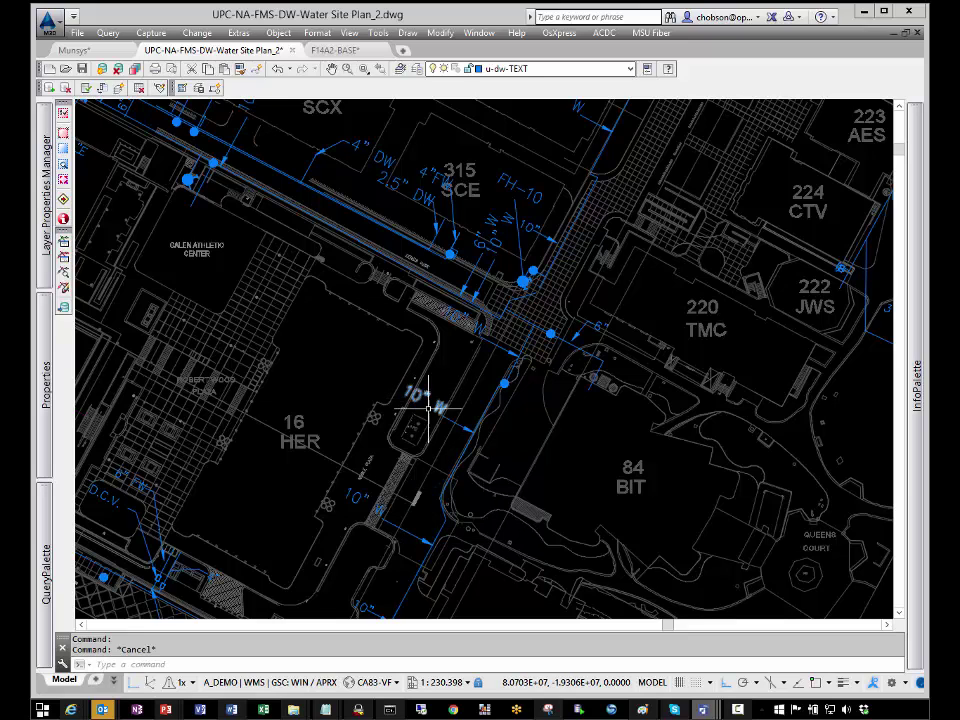
pyautogui.click(457, 461)
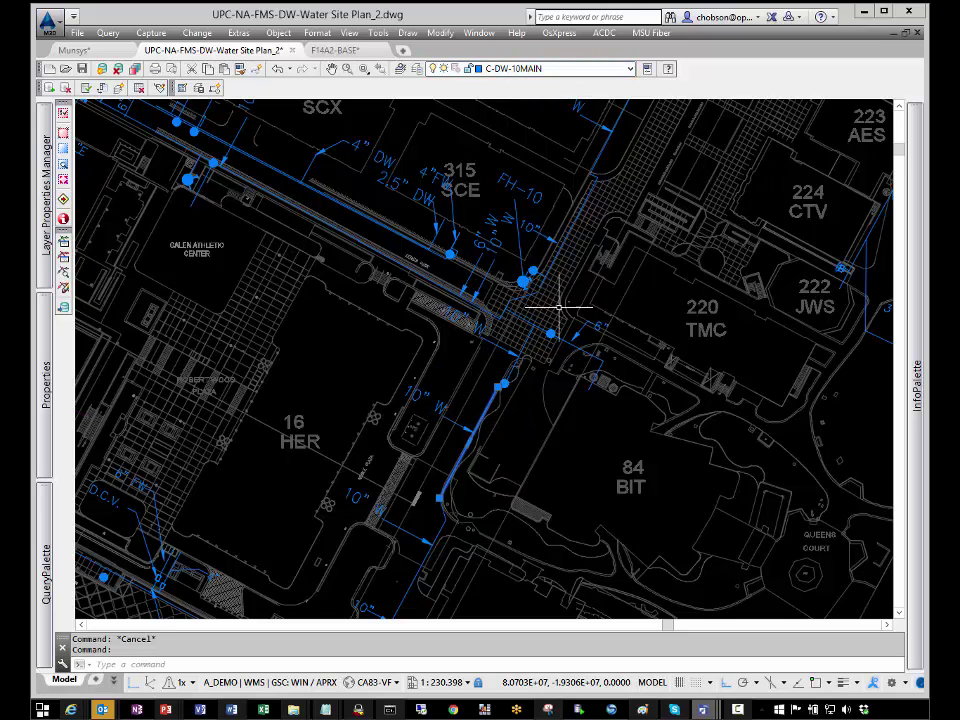
pyautogui.scroll(-2, 553, 318)
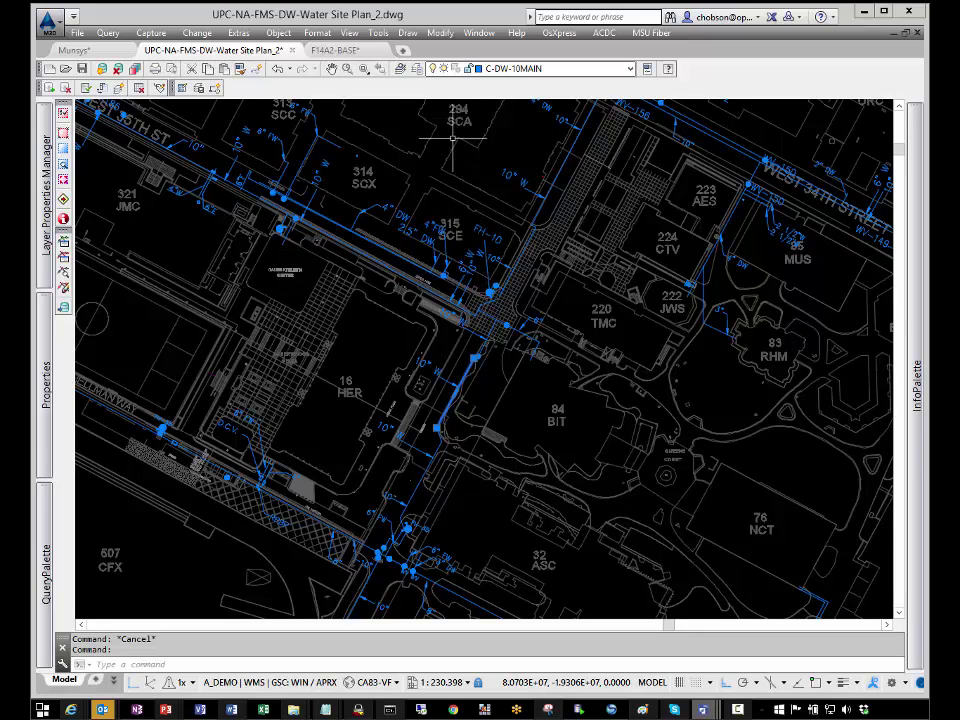
# Switch to Munsys.dwg and erase everything inside a selection window over the campus's northwest corner, around TRF and the baseball field.
pyautogui.click(479, 33)
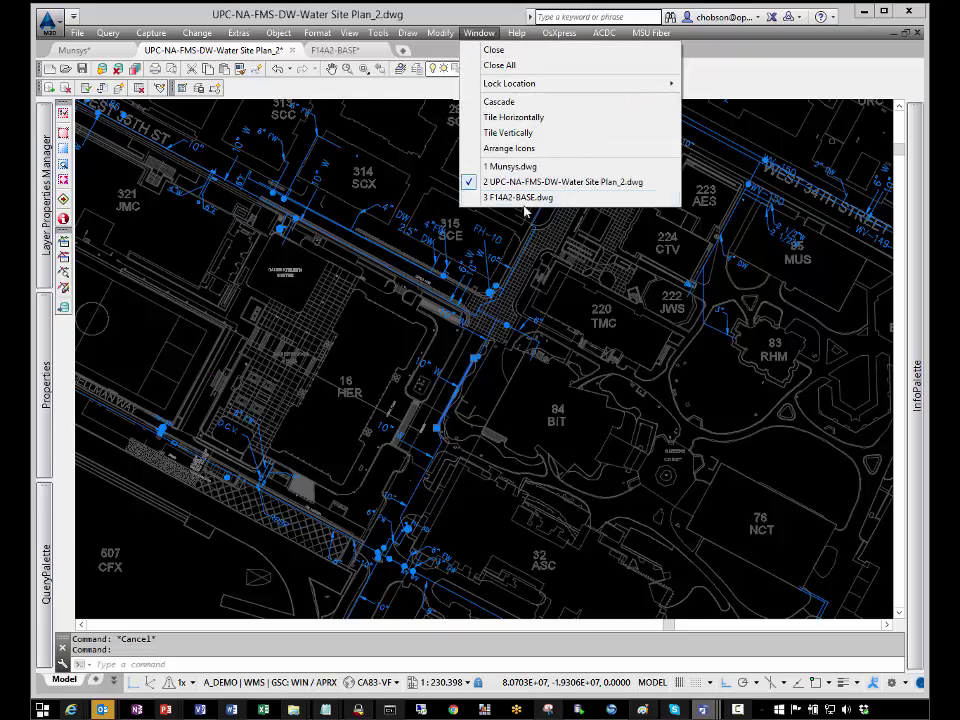
pyautogui.click(536, 169)
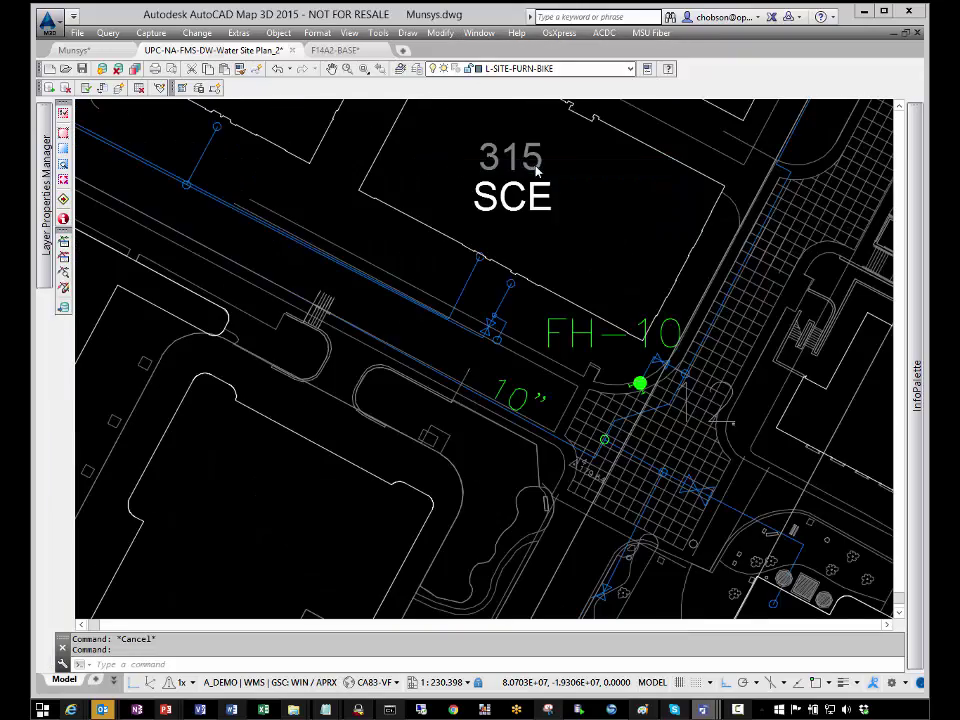
pyautogui.scroll(-5, 566, 367)
pyautogui.scroll(-4, 566, 361)
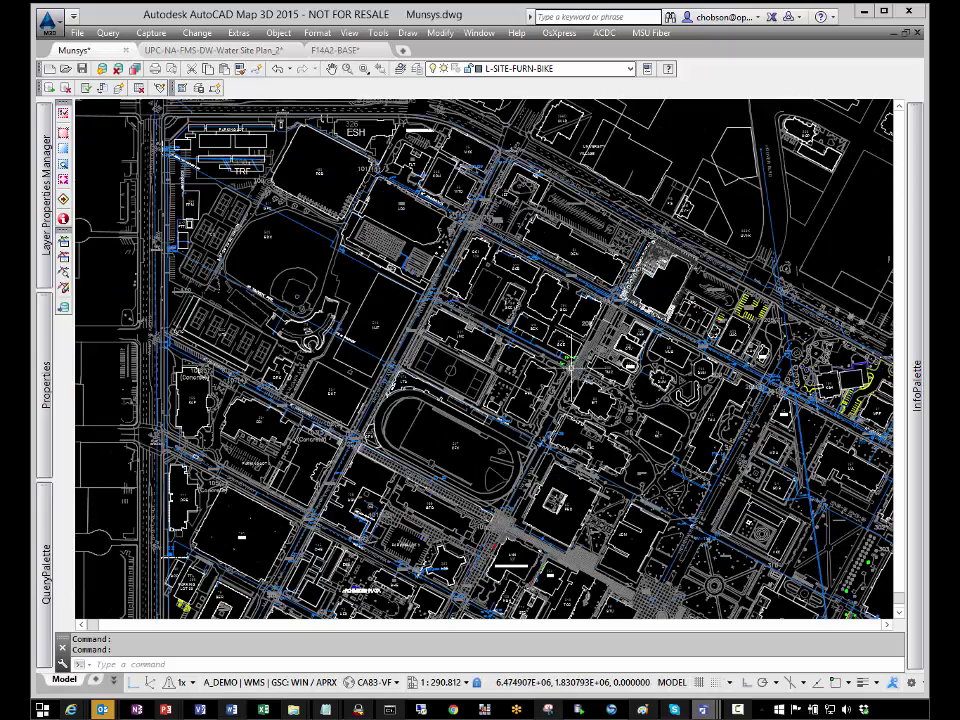
pyautogui.moveTo(568, 366); pyautogui.dragTo(551, 367, button='middle')
pyautogui.moveTo(434, 333); pyautogui.dragTo(677, 504, button='middle')
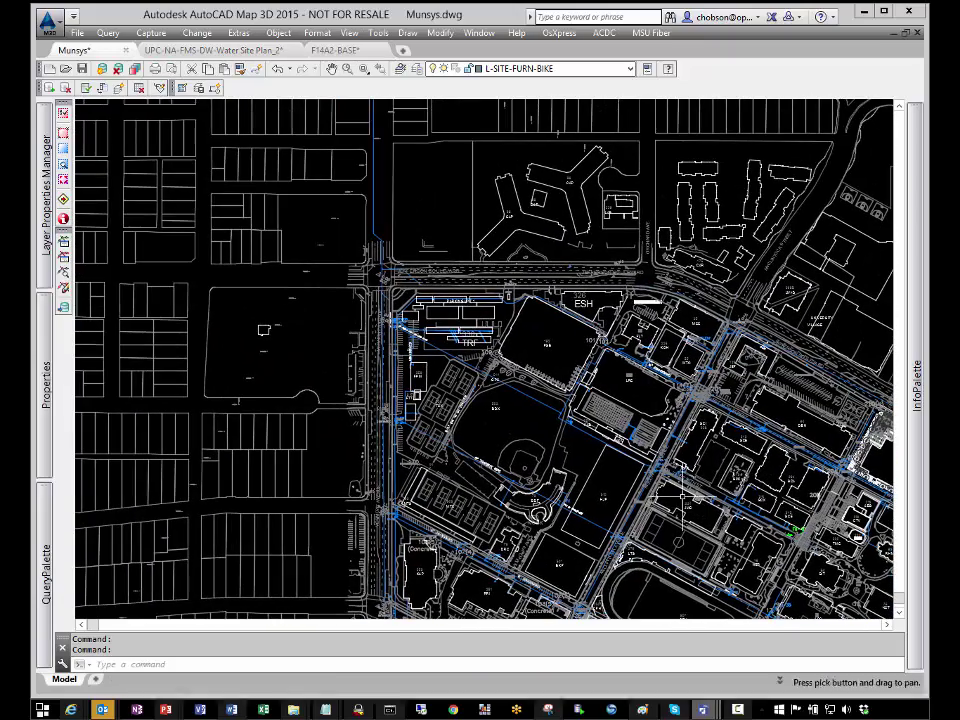
pyautogui.click(321, 208)
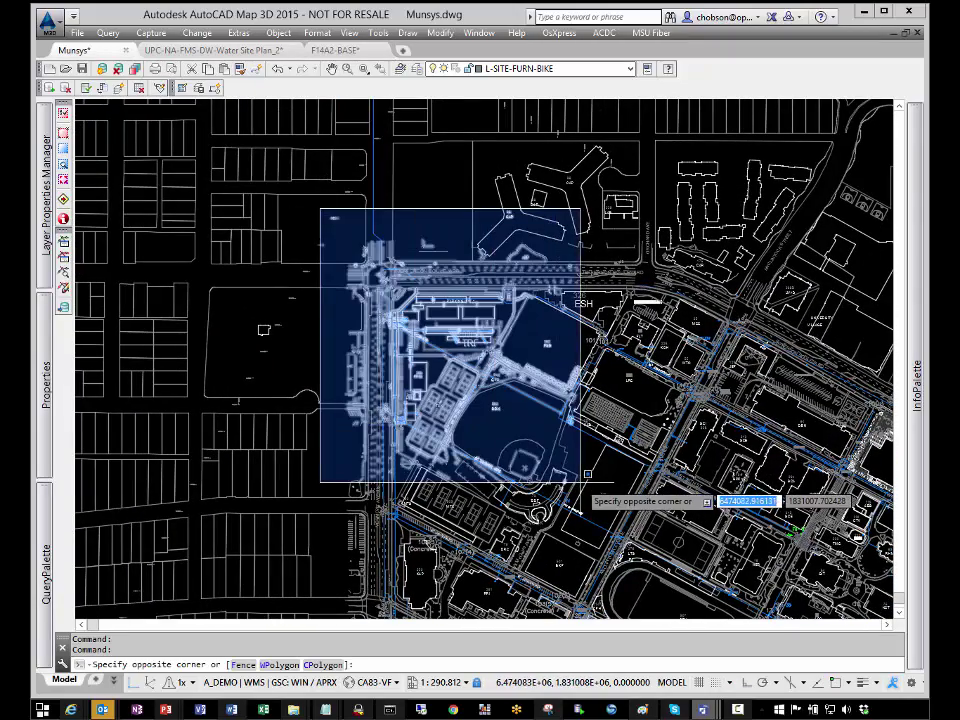
pyautogui.click(586, 505)
pyautogui.press('Delete')
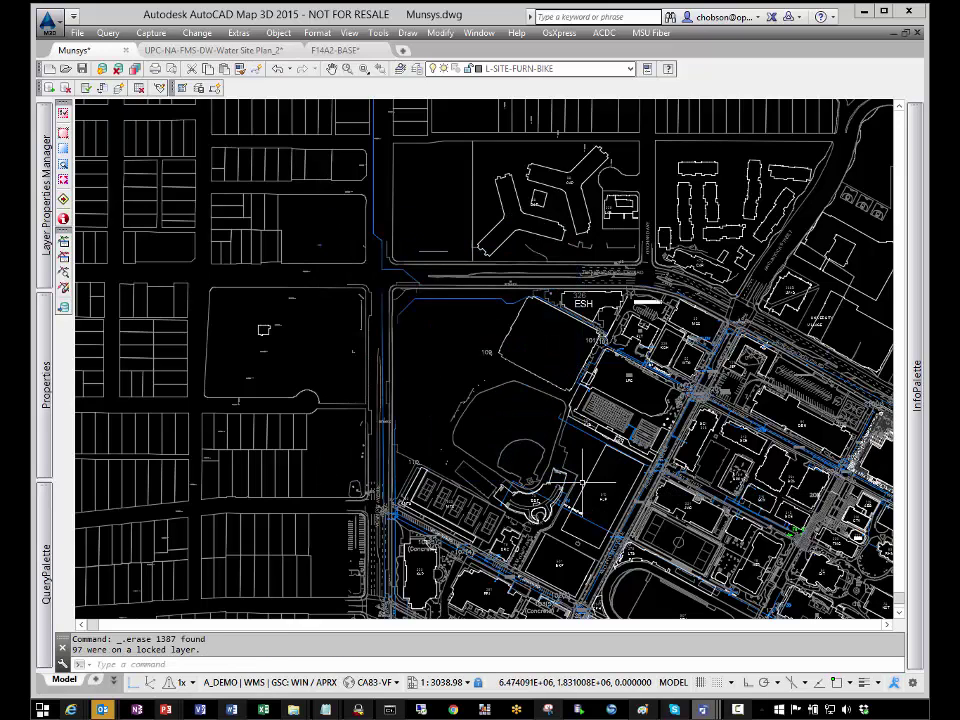
# Erase the remaining potable water pipes along the streets bordering the cleared northwest campus corner.
pyautogui.click(456, 297)
pyautogui.click(404, 277)
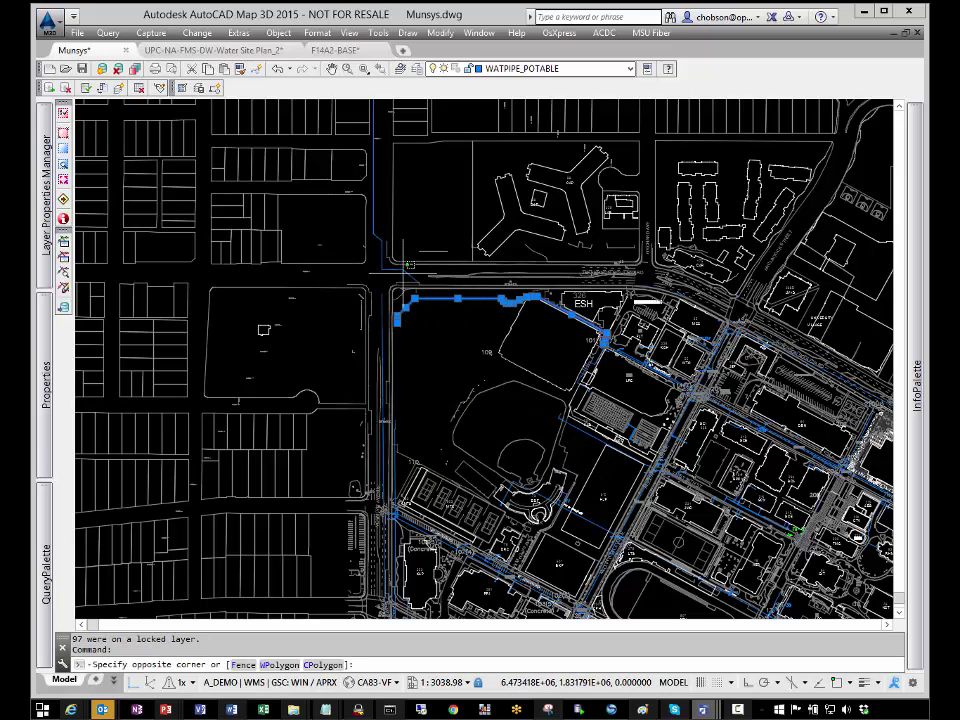
pyautogui.click(381, 322)
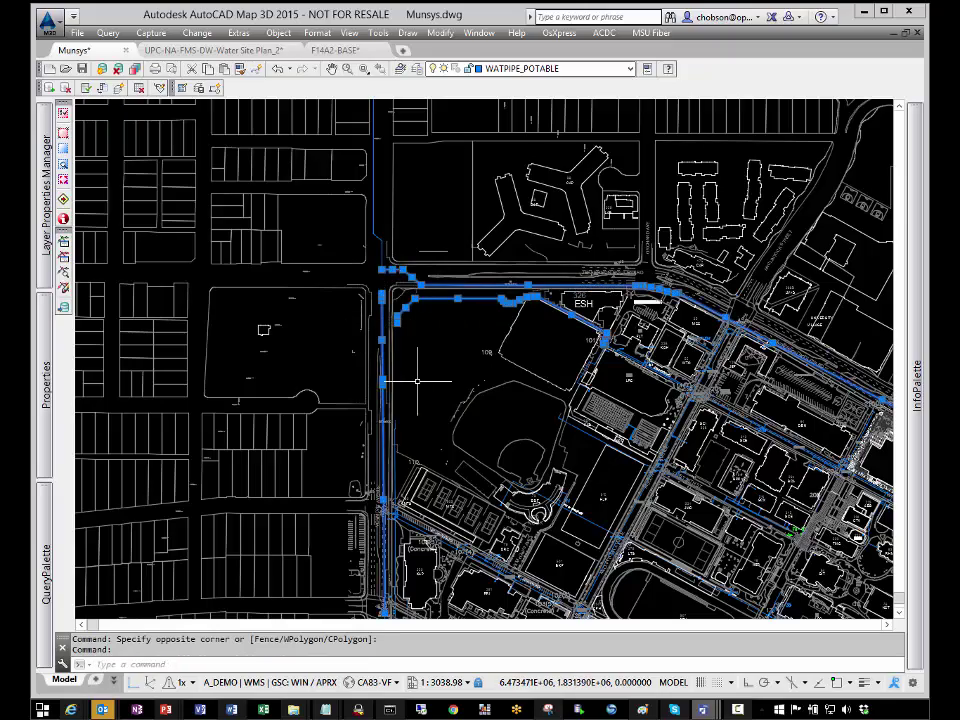
pyautogui.press('Delete')
pyautogui.moveTo(523, 363)
pyautogui.mouseDown(button='middle')
pyautogui.moveTo(508, 345)
pyautogui.moveTo(232, 221)
pyautogui.mouseUp(button='middle')
pyautogui.scroll(10, 456, 372)
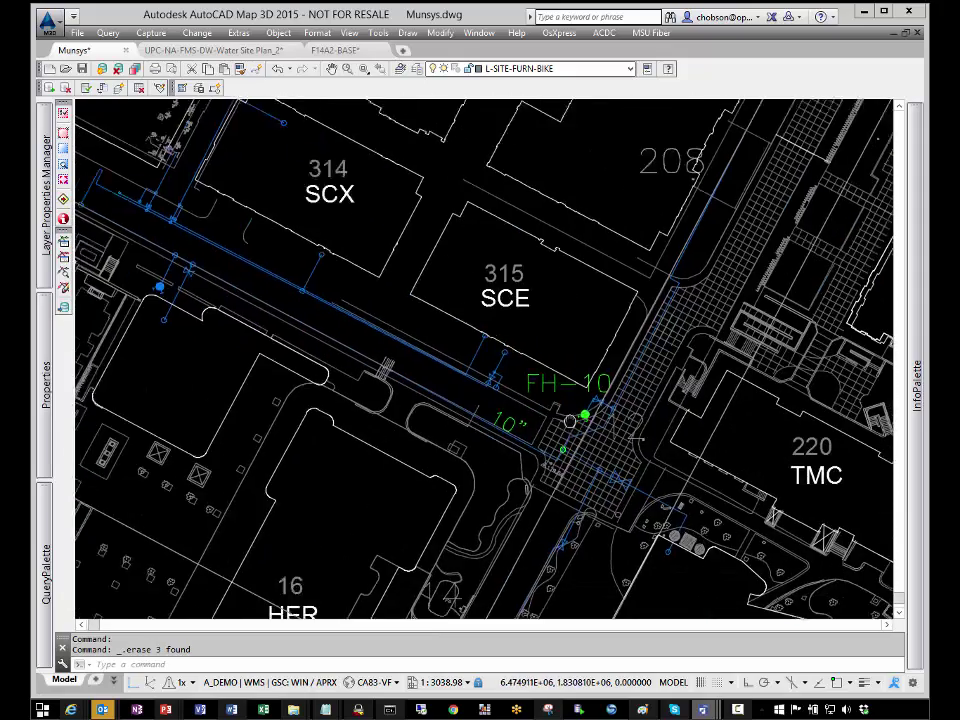
# Inspect the attributes of the potable water pipe running south from the FH-10 intersection, including its diameter, and select the bent pipe beside the hydrant.
pyautogui.scroll(5, 545, 445)
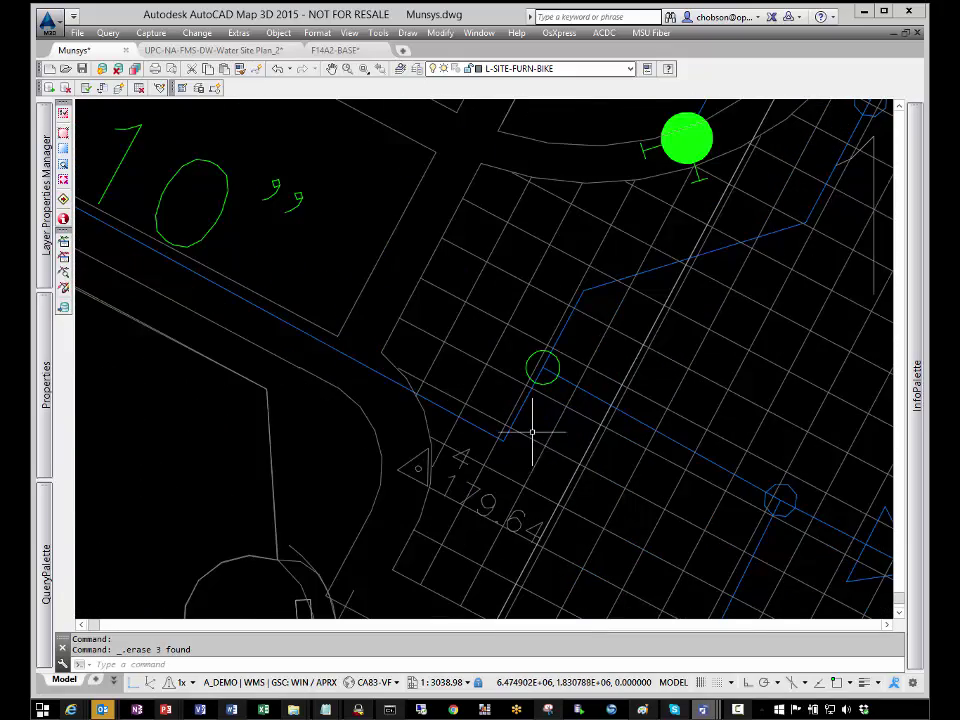
pyautogui.scroll(-3, 532, 436)
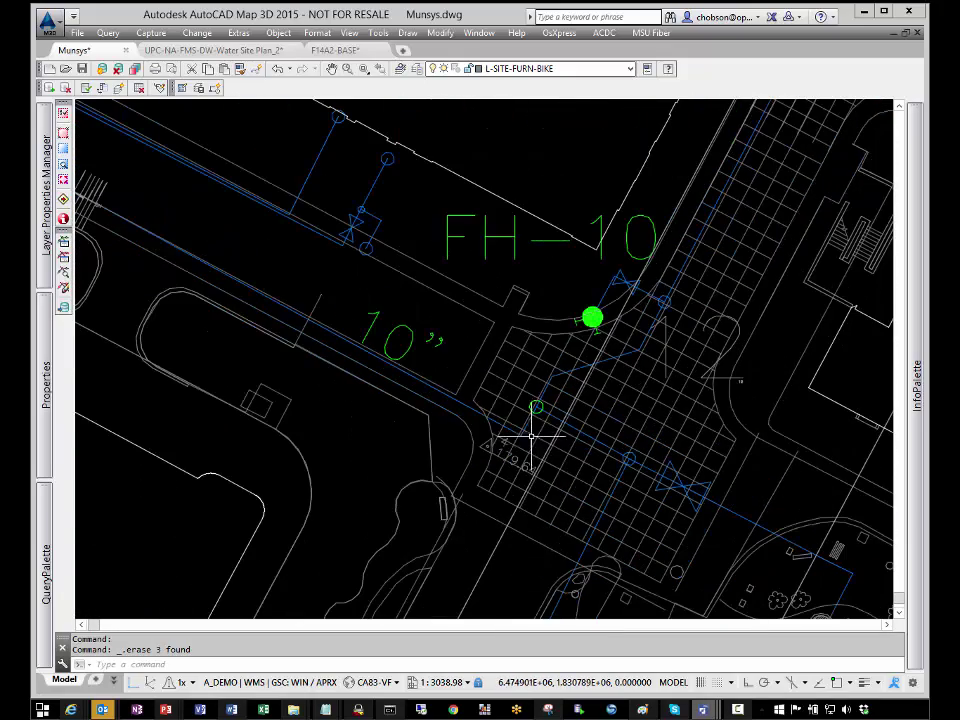
pyautogui.click(616, 486)
pyautogui.moveTo(916, 385)
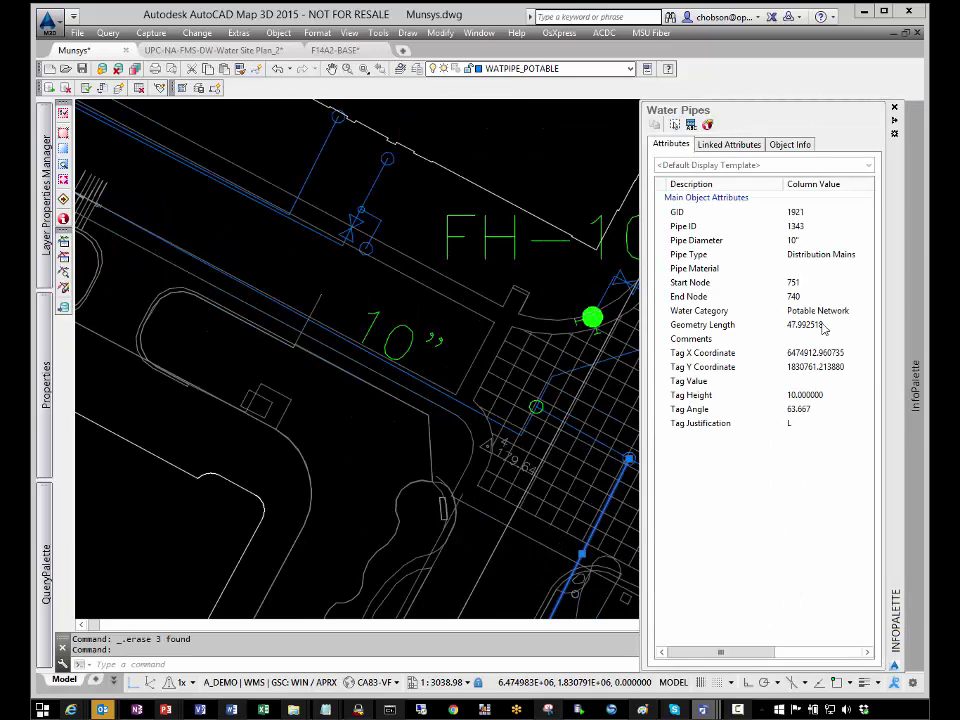
pyautogui.click(793, 244)
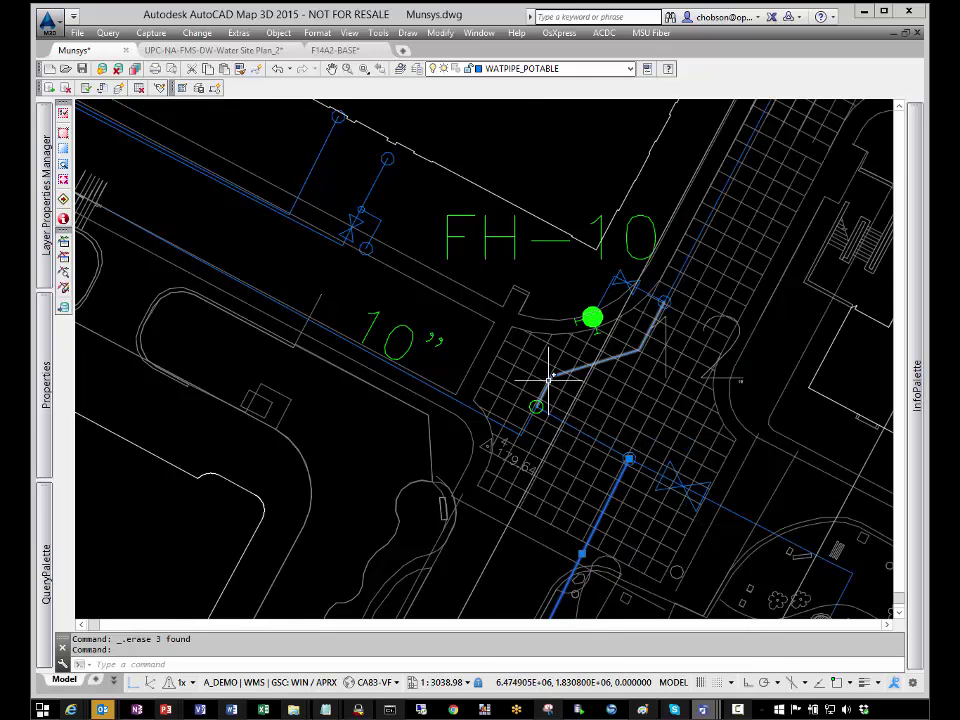
pyautogui.moveTo(549, 378)
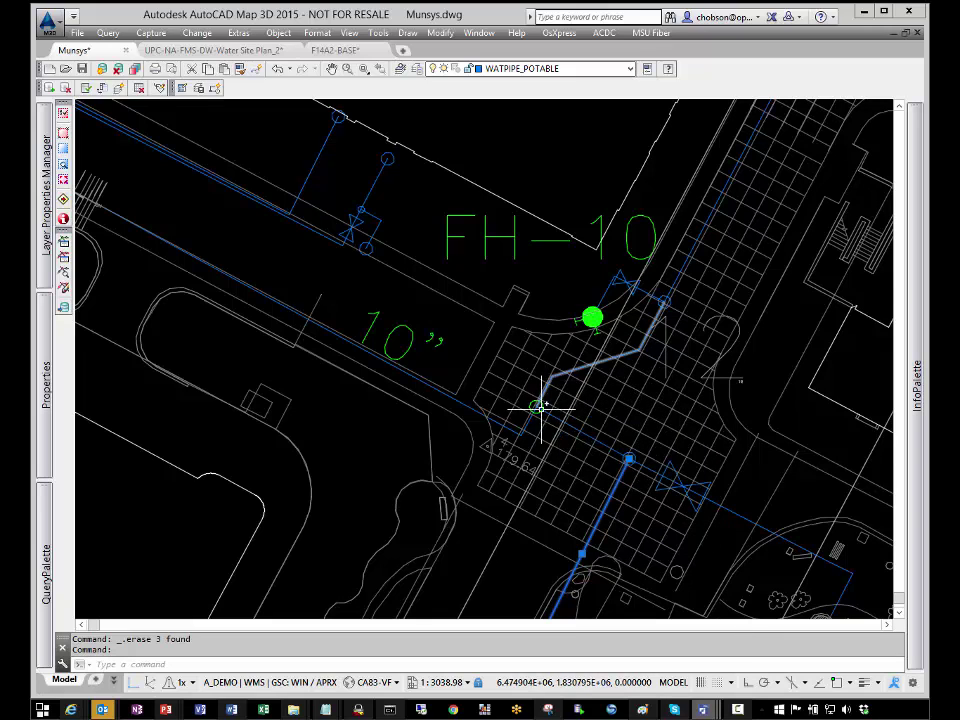
pyautogui.click(584, 366)
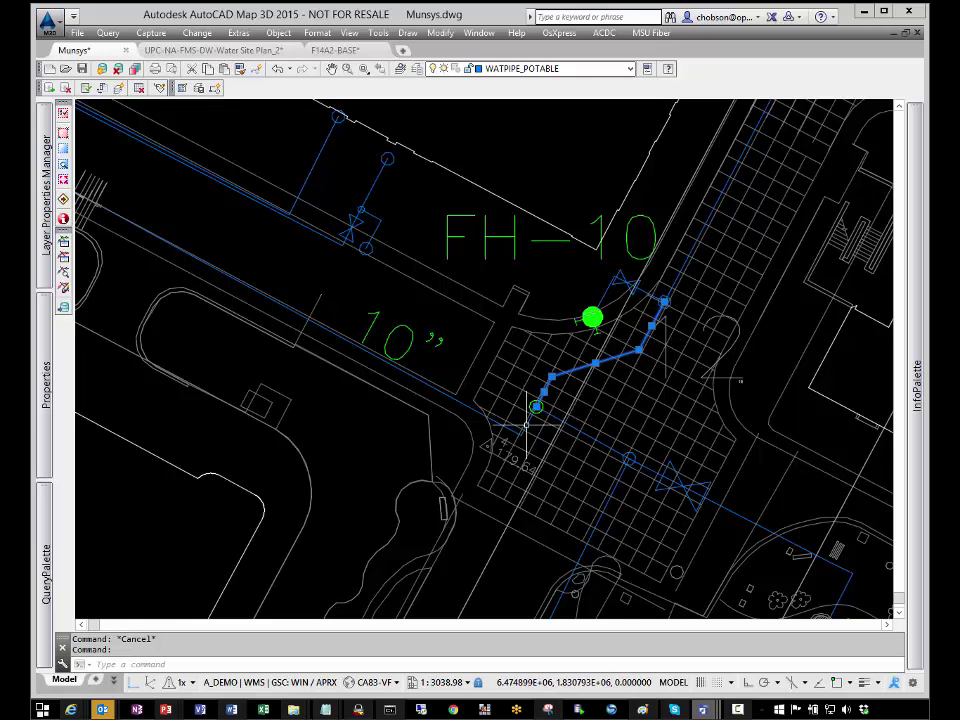
pyautogui.press('Escape')
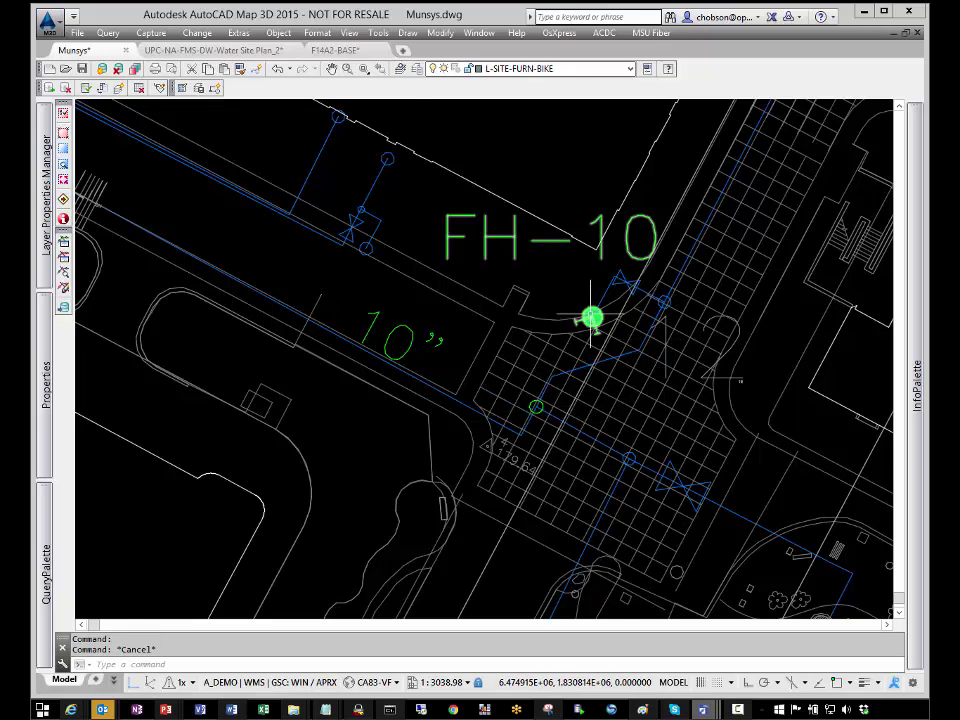
# Review the node type and node reference attributes of hydrant FH-10, and clear the selection.
pyautogui.click(457, 238)
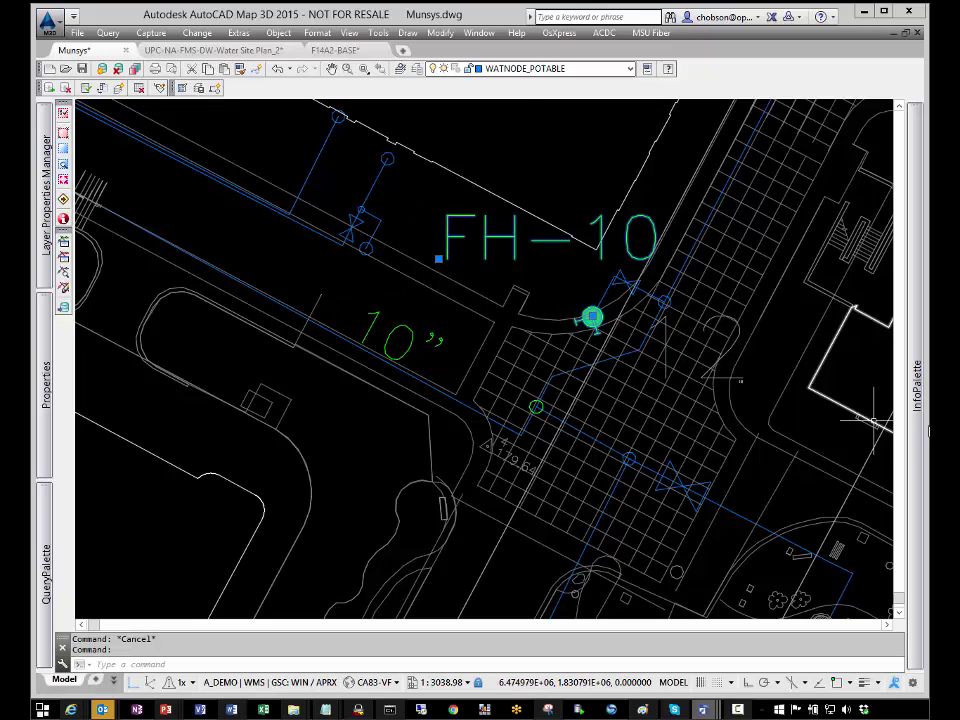
pyautogui.moveTo(909, 457)
pyautogui.click(810, 241)
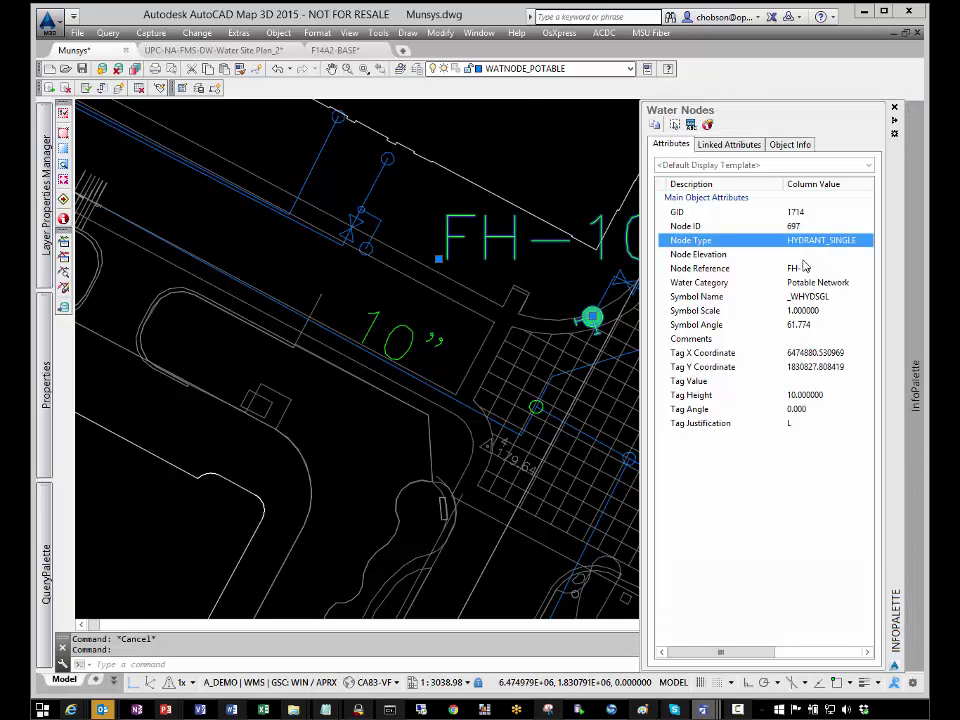
pyautogui.click(805, 267)
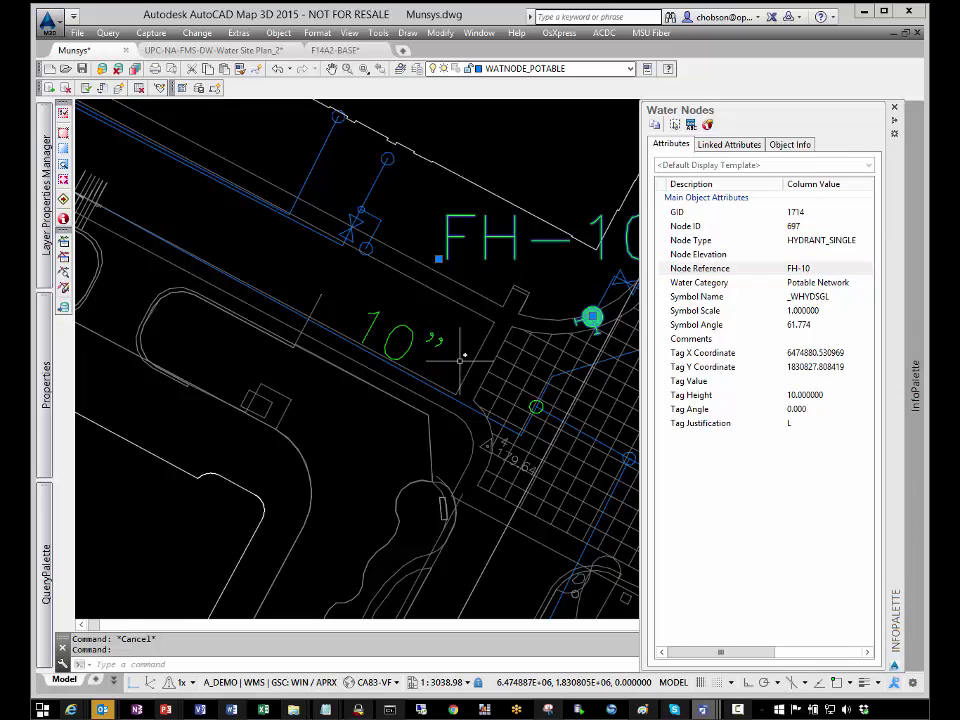
pyautogui.press('Escape')
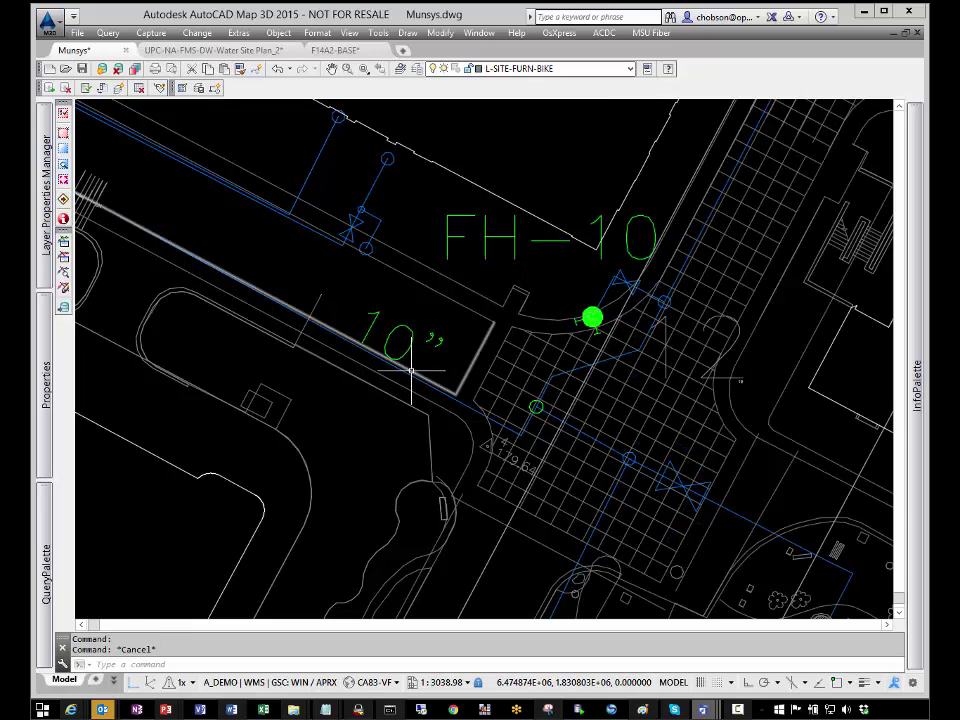
# Inspect the pipe diameter attribute and object information of the main beside the 10" label.
pyautogui.click(405, 376)
pyautogui.moveTo(917, 385)
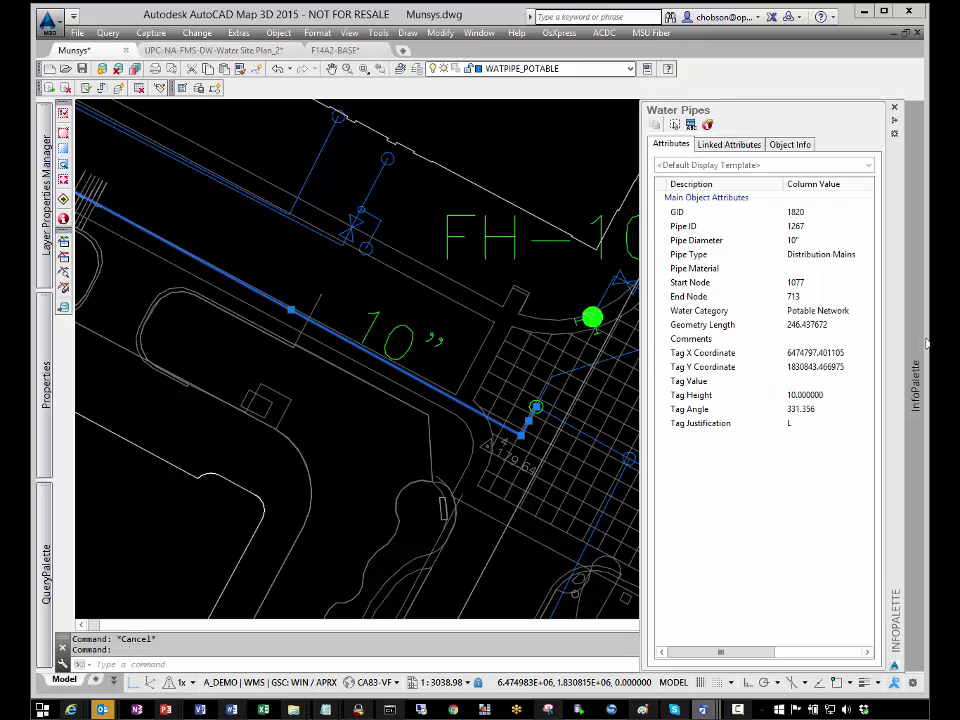
pyautogui.click(800, 242)
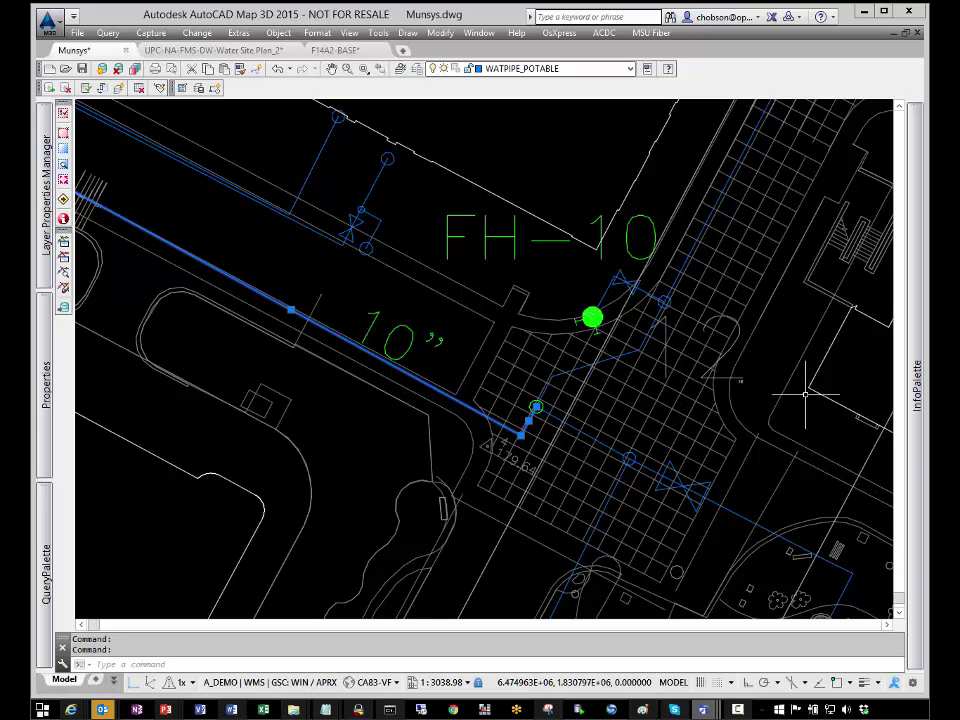
pyautogui.moveTo(917, 352)
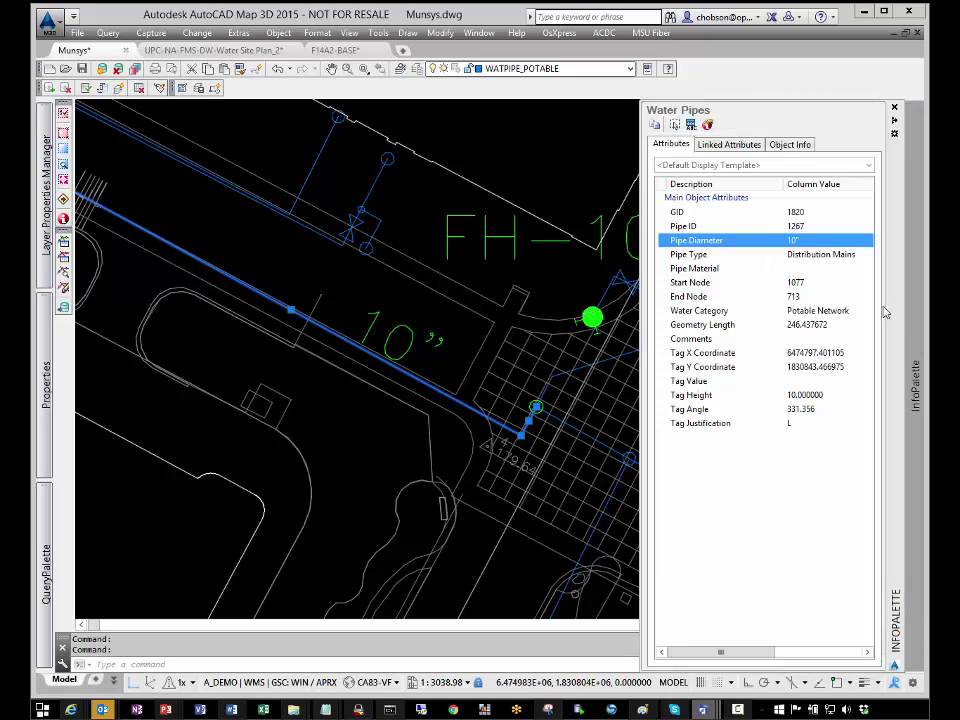
pyautogui.click(792, 145)
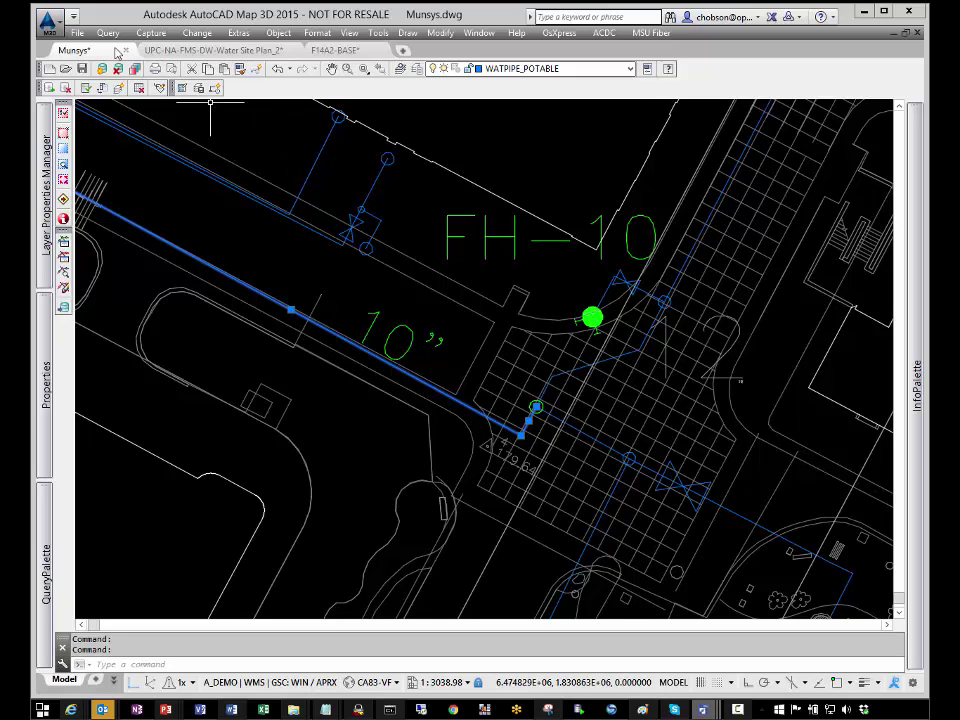
# Open attribute editing for the three connected mains: beside the 10" label, the bent pipe near FH-10 and the one continuing northeast.
pyautogui.click(197, 33)
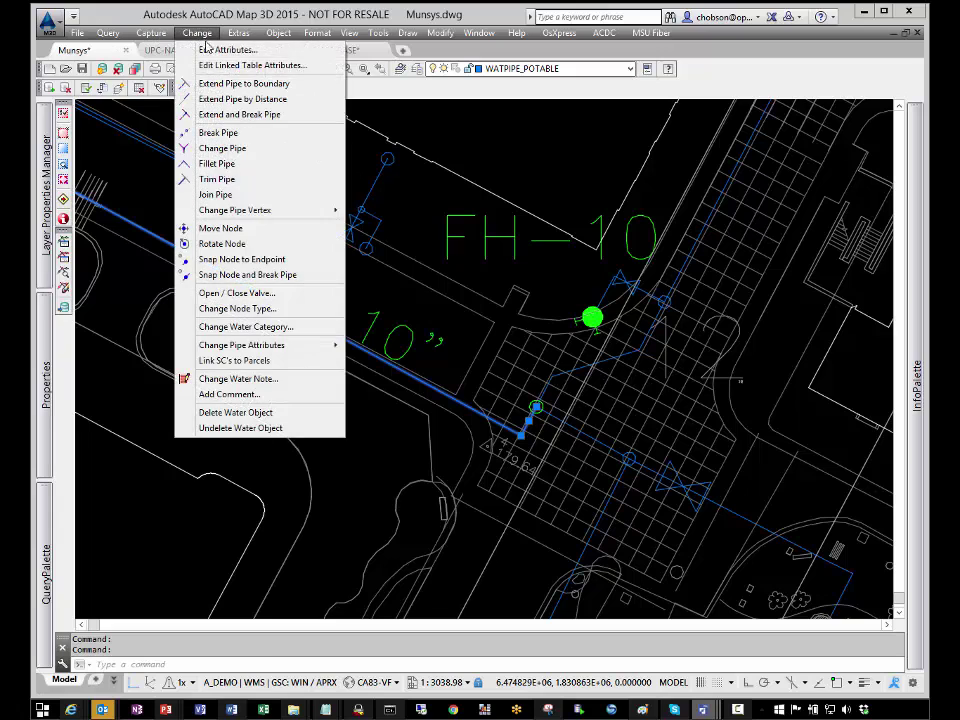
pyautogui.click(208, 47)
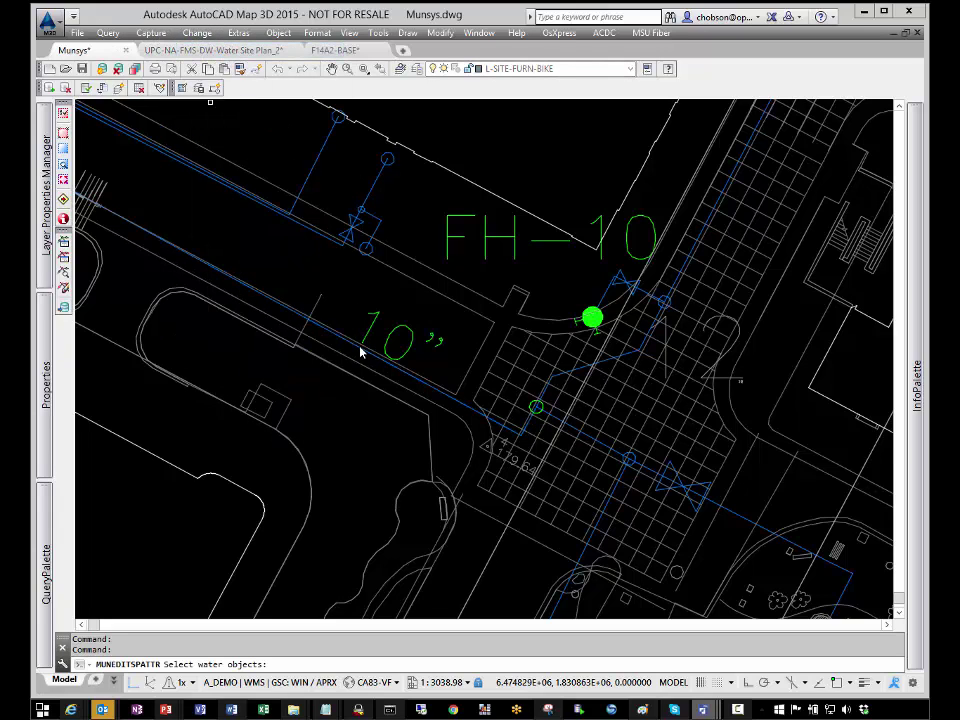
pyautogui.click(356, 344)
pyautogui.click(356, 344)
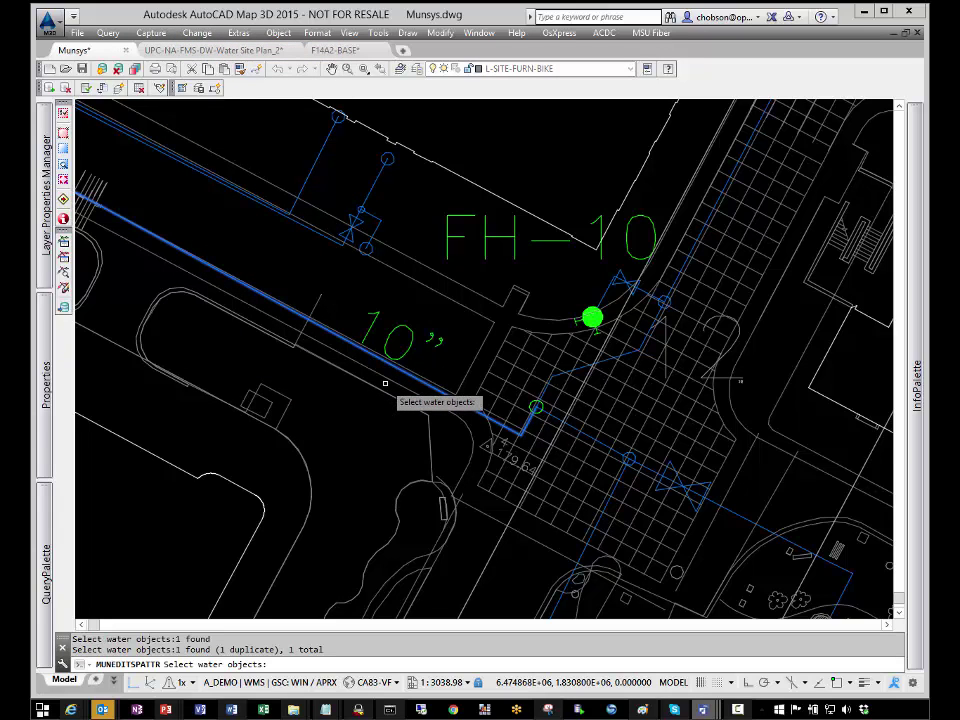
pyautogui.click(583, 369)
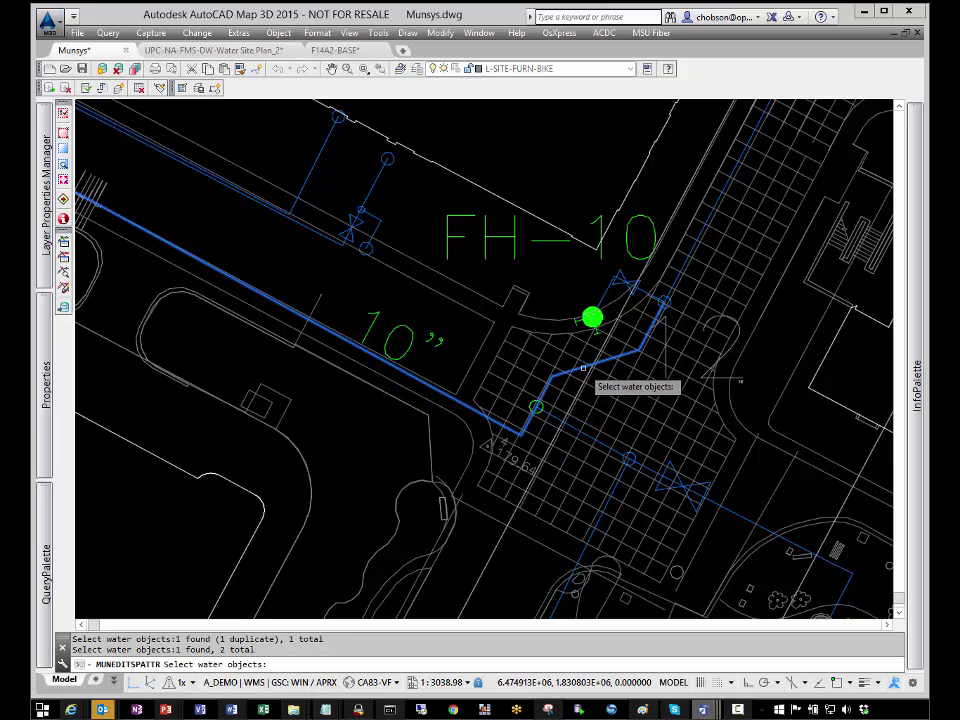
pyautogui.click(684, 264)
pyautogui.press('Return')
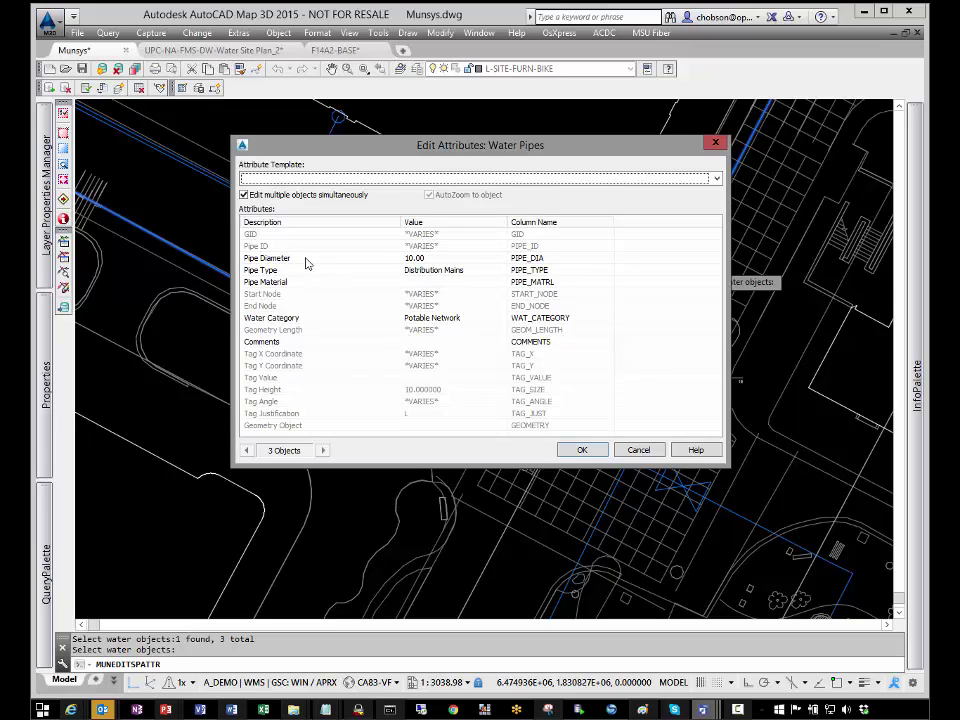
# Review the available pipe diameter and water category choices for the three selected pipes without changing either value.
pyautogui.click(418, 259)
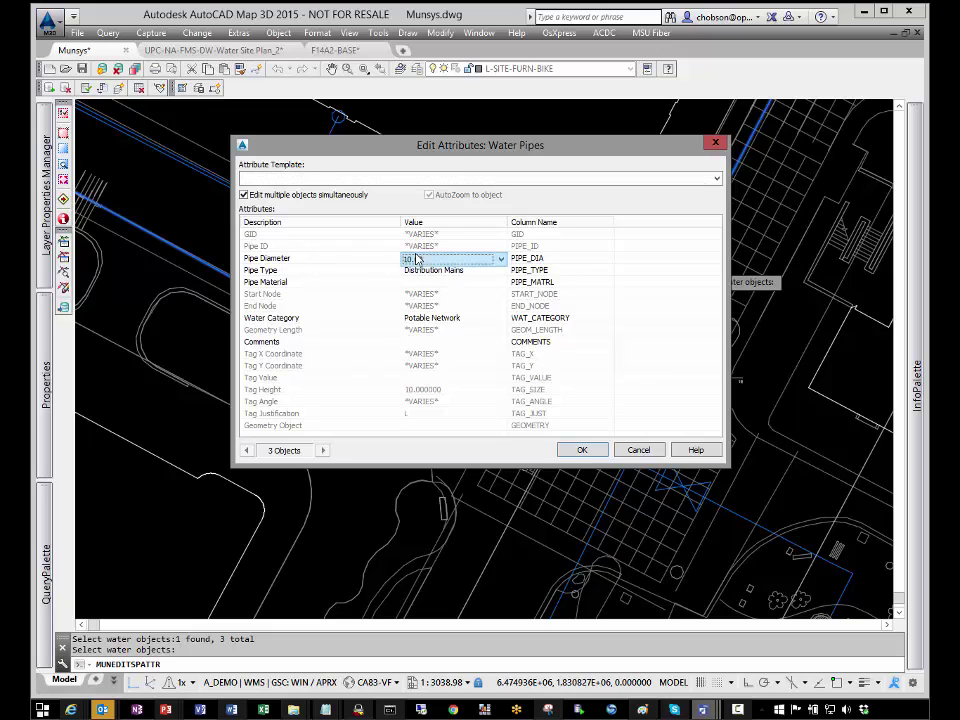
pyautogui.click(501, 260)
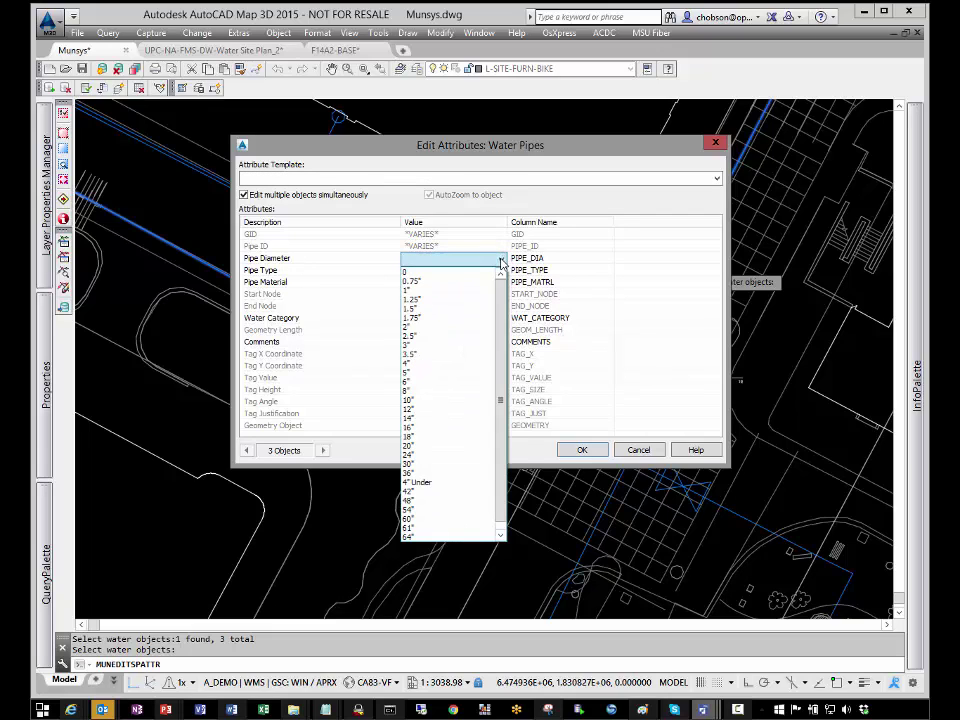
pyautogui.moveTo(500, 410); pyautogui.dragTo(500, 442)
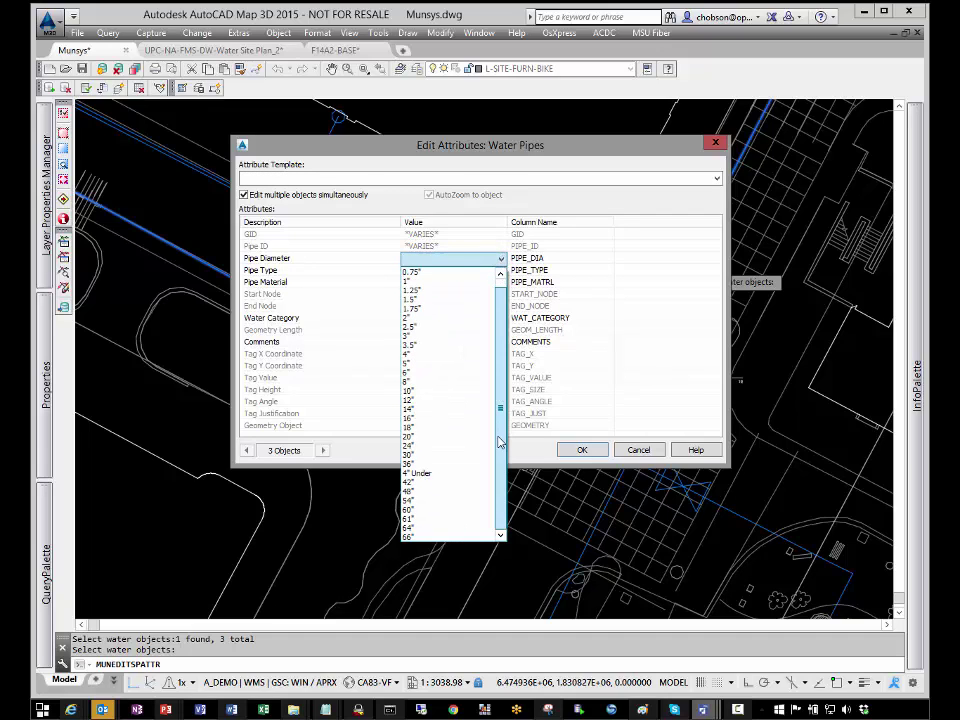
pyautogui.click(597, 314)
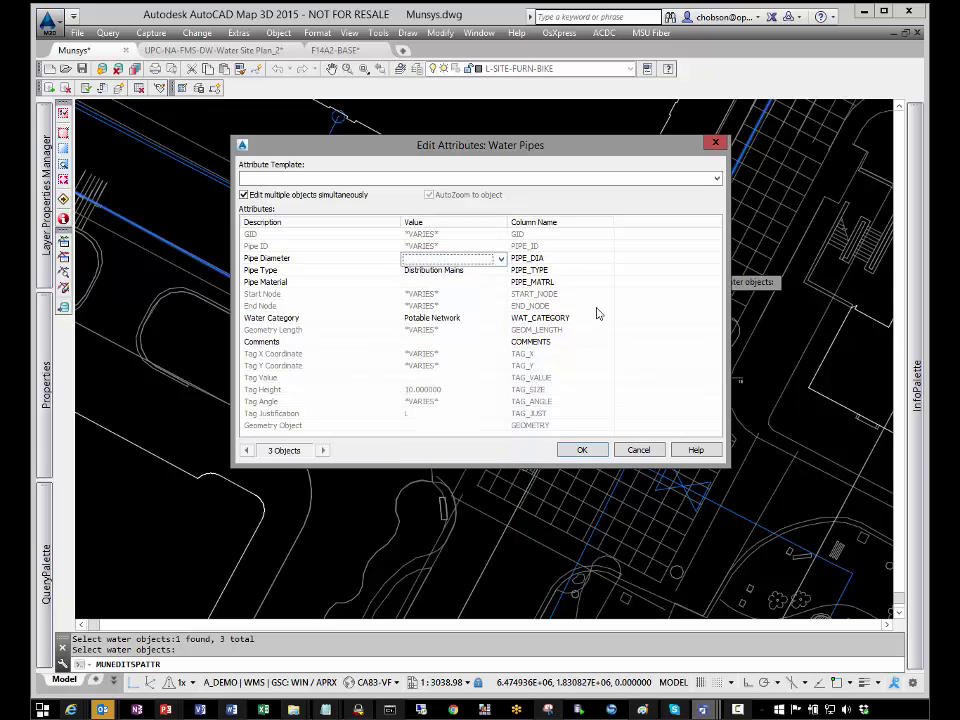
pyautogui.click(460, 319)
pyautogui.click(497, 320)
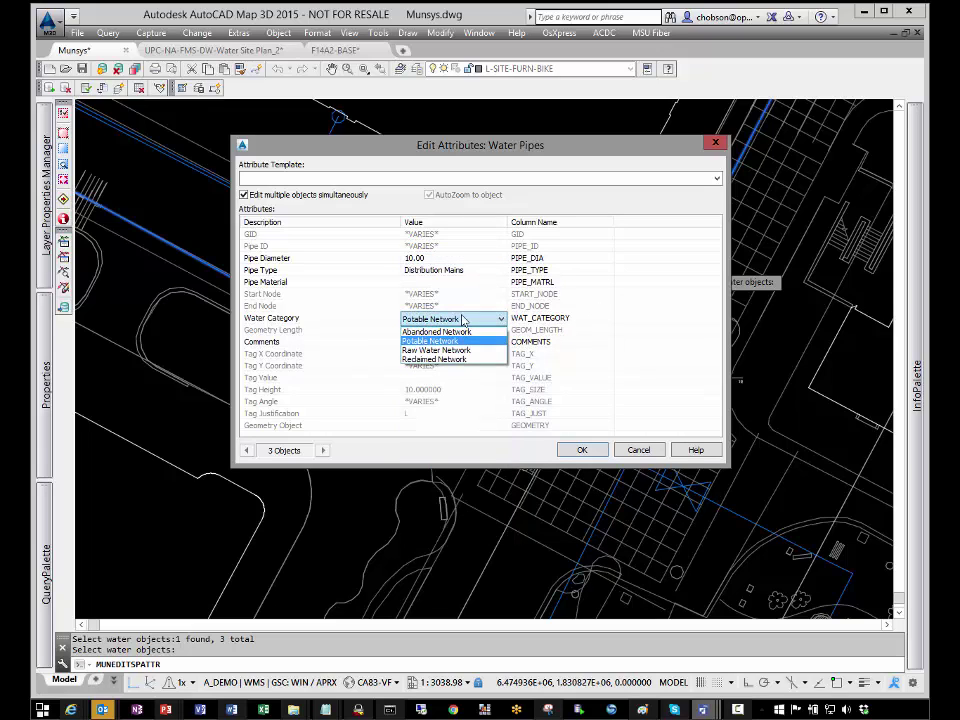
pyautogui.click(306, 204)
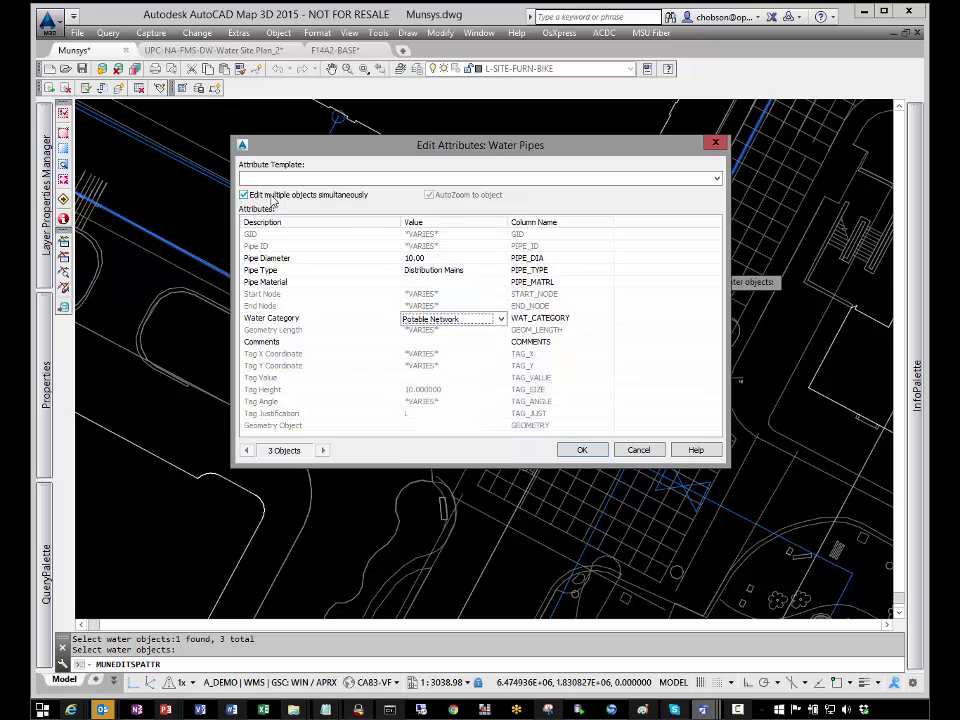
# Turn off simultaneous editing, step through each pipe's attributes with auto-zoom, restore simultaneous editing and cancel the attribute edit.
pyautogui.click(244, 195)
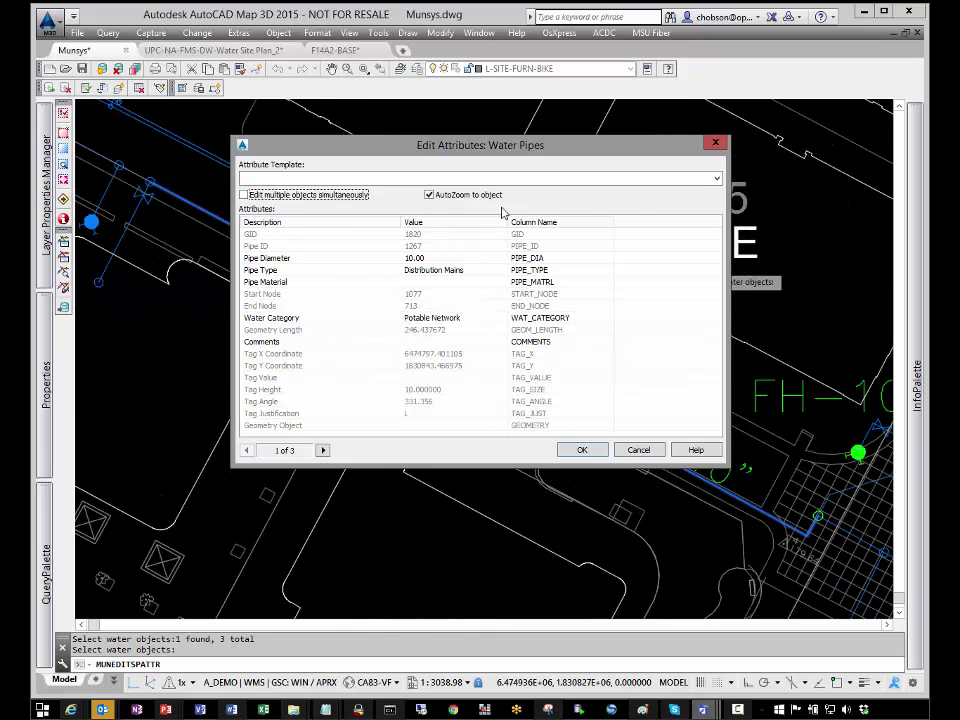
pyautogui.moveTo(524, 150)
pyautogui.mouseDown()
pyautogui.moveTo(476, 216)
pyautogui.moveTo(347, 76)
pyautogui.moveTo(336, 40)
pyautogui.mouseUp()
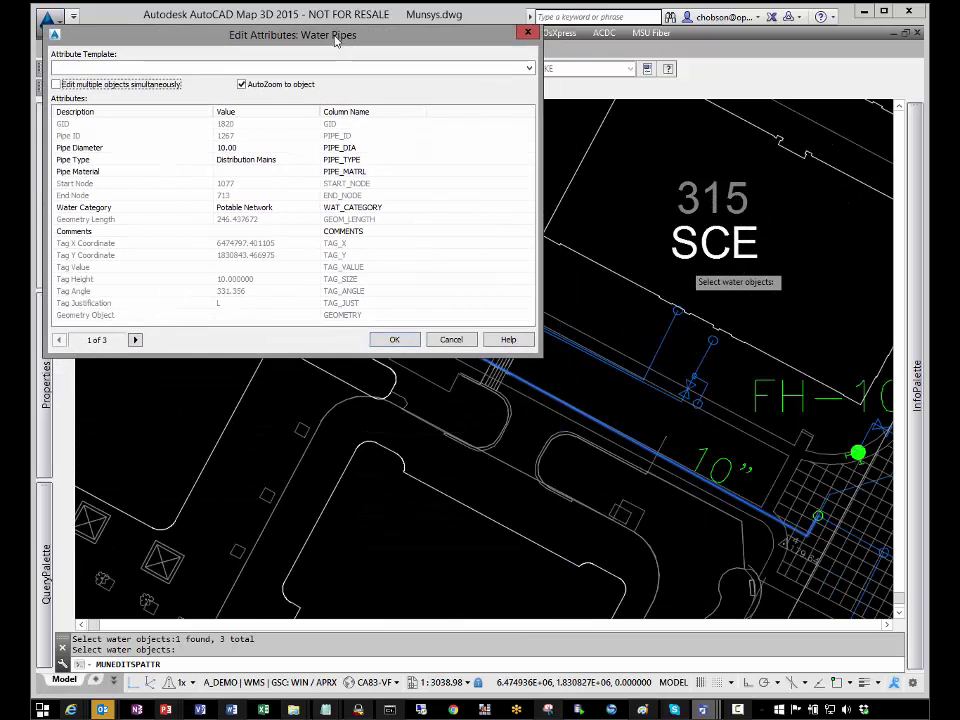
pyautogui.click(135, 340)
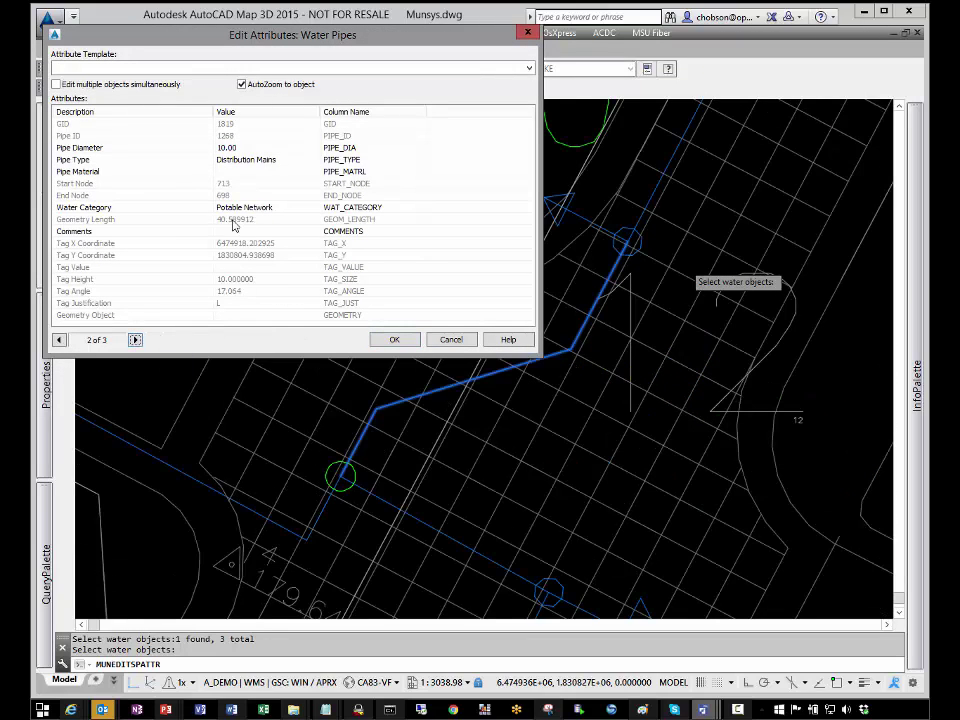
pyautogui.click(135, 340)
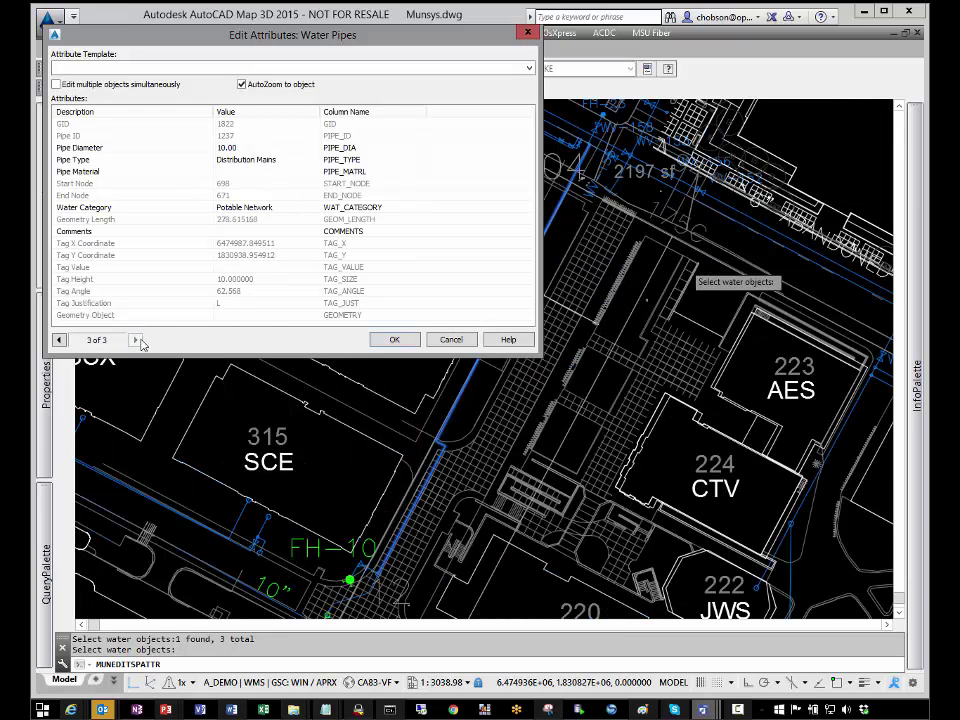
pyautogui.click(60, 340)
pyautogui.click(58, 85)
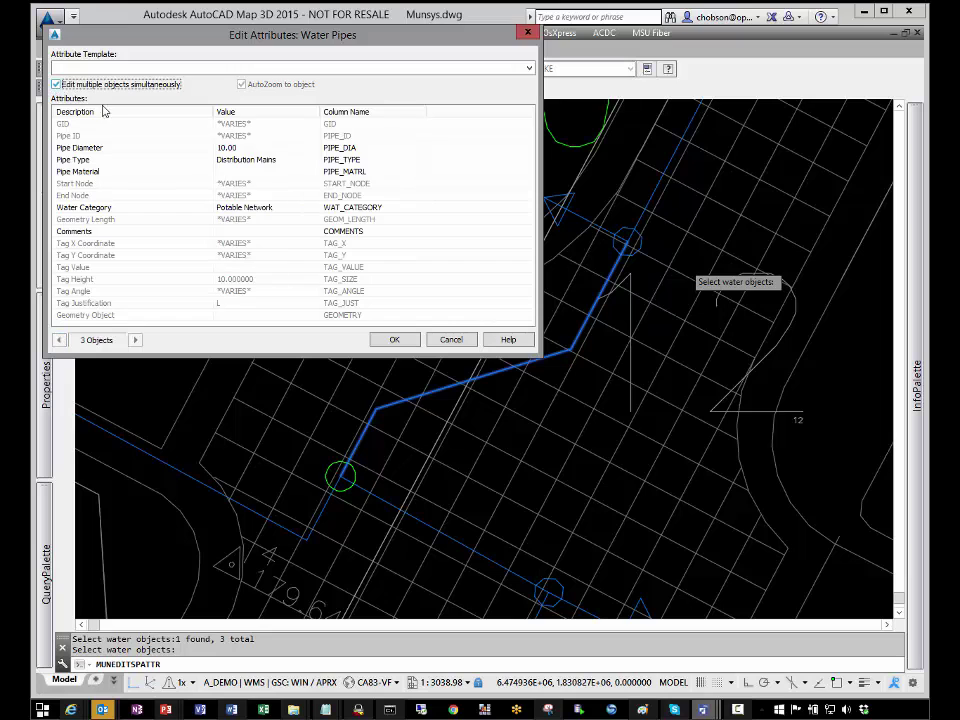
pyautogui.click(451, 340)
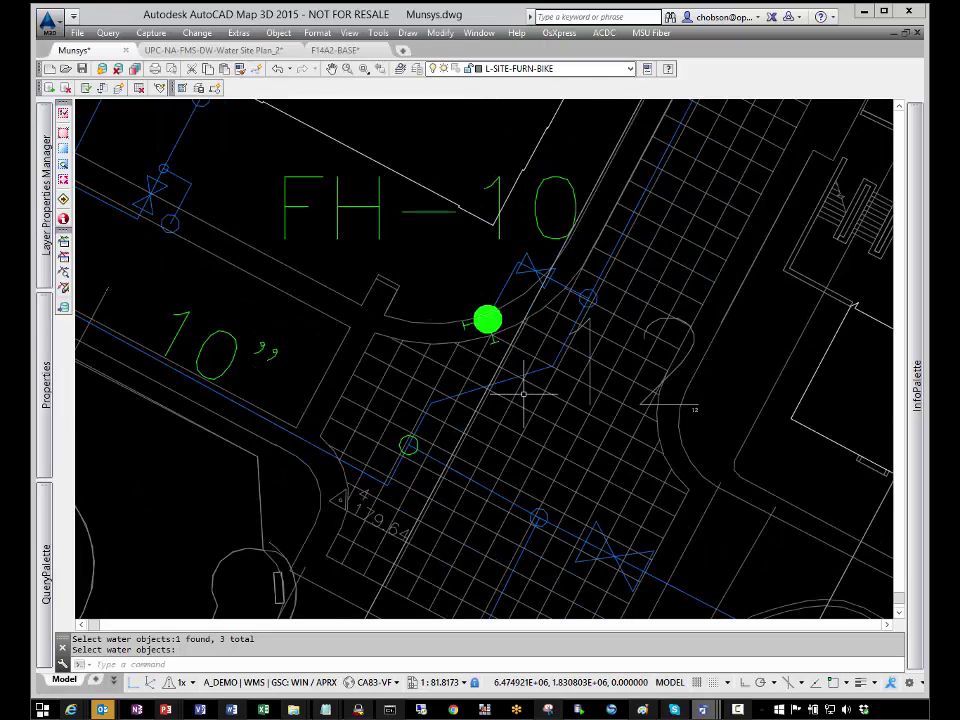
# Select the green circular water node southwest of hydrant FH-10 and examine its connections to the surrounding pipes.
pyautogui.click(408, 444)
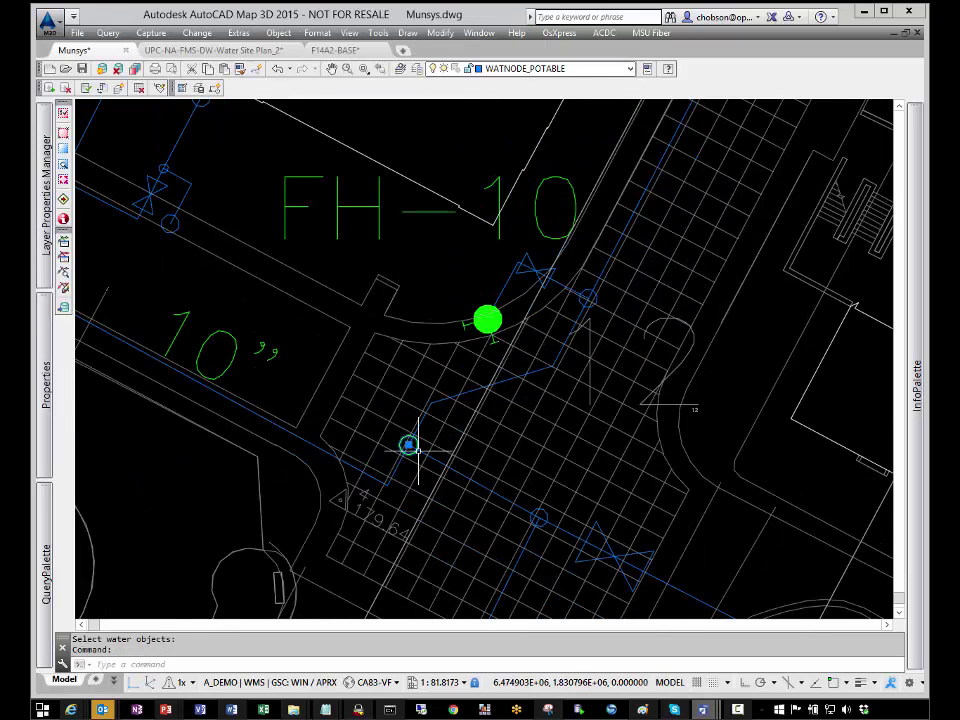
pyautogui.scroll(3, 408, 444)
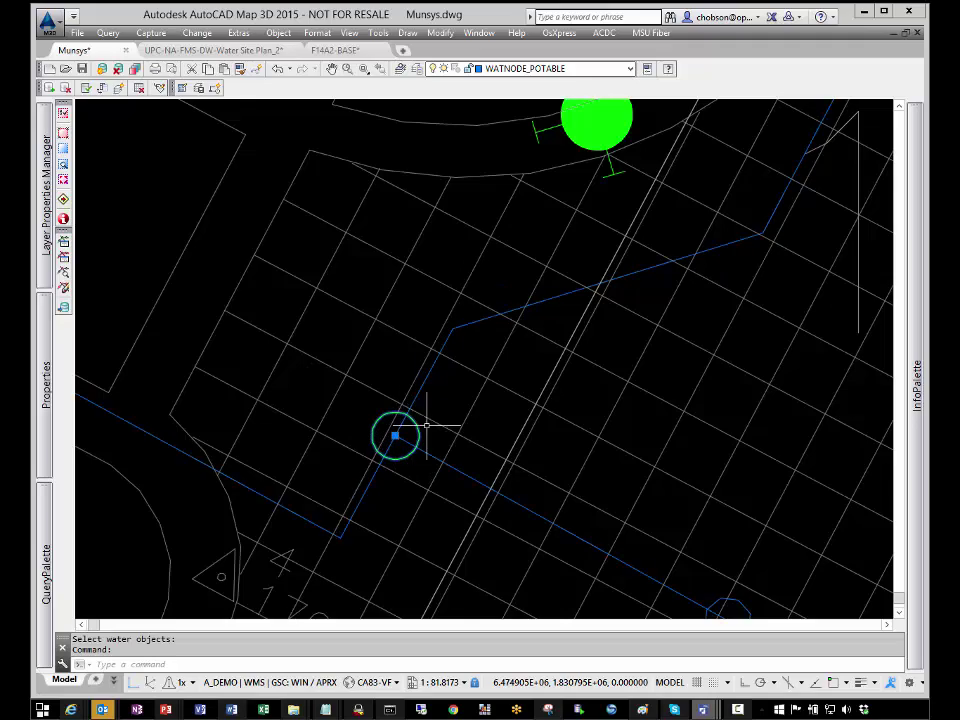
pyautogui.scroll(-5, 497, 395)
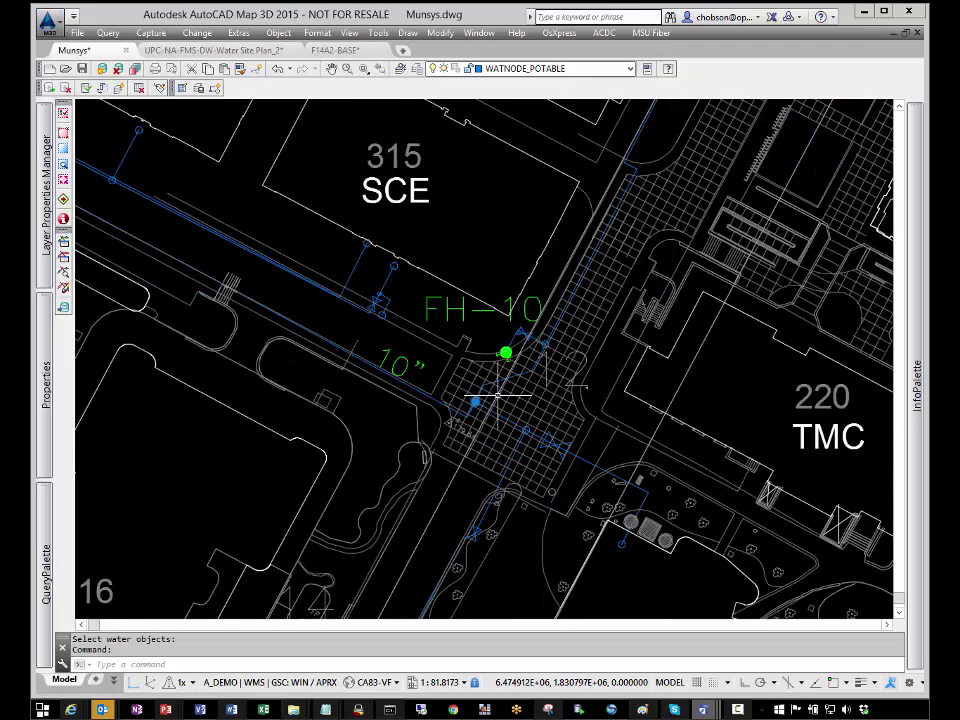
# Define a rectangular GSC window around area 109, from the street corner near Jefferson Boulevard to the southern corner of the large building outline.
pyautogui.scroll(-3, 497, 395)
pyautogui.press('Escape')
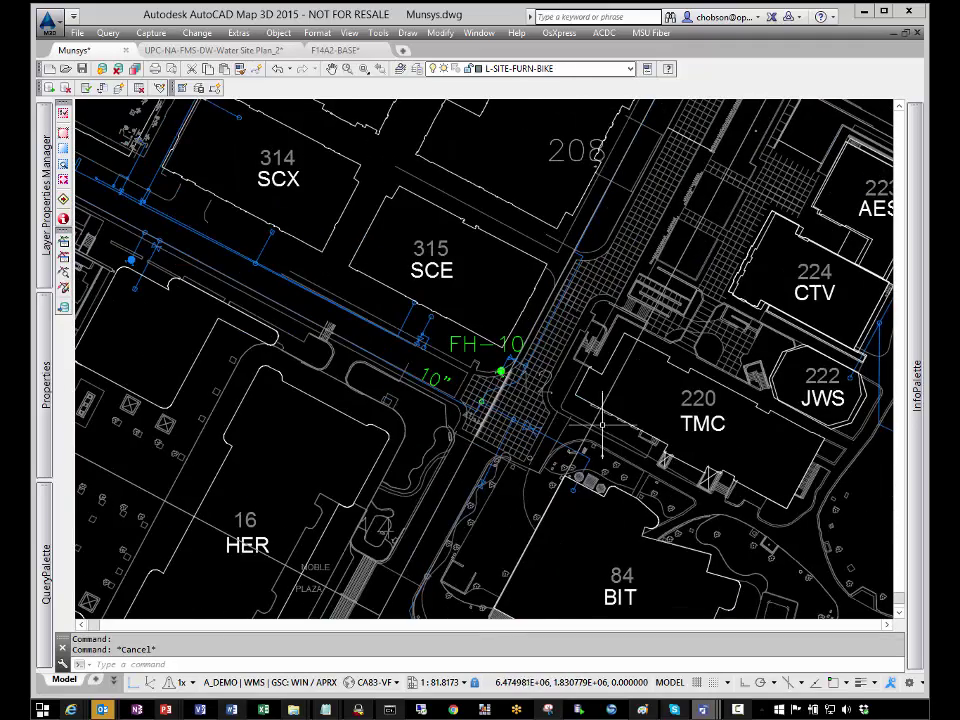
pyautogui.moveTo(472, 401); pyautogui.dragTo(566, 418, button='middle')
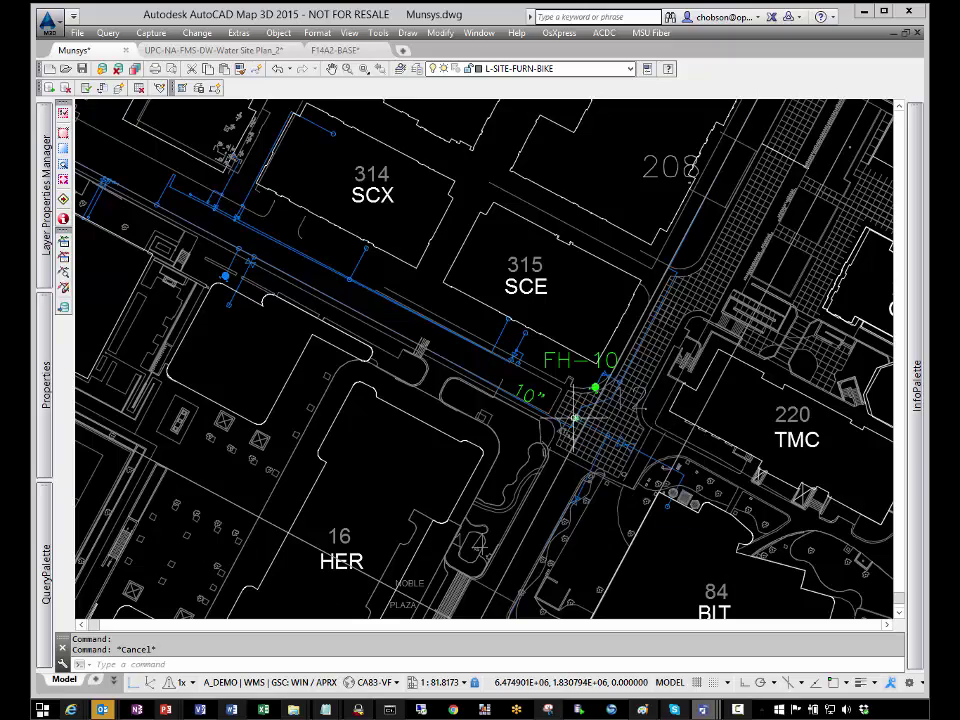
pyautogui.scroll(-6, 457, 321)
pyautogui.scroll(6, 461, 321)
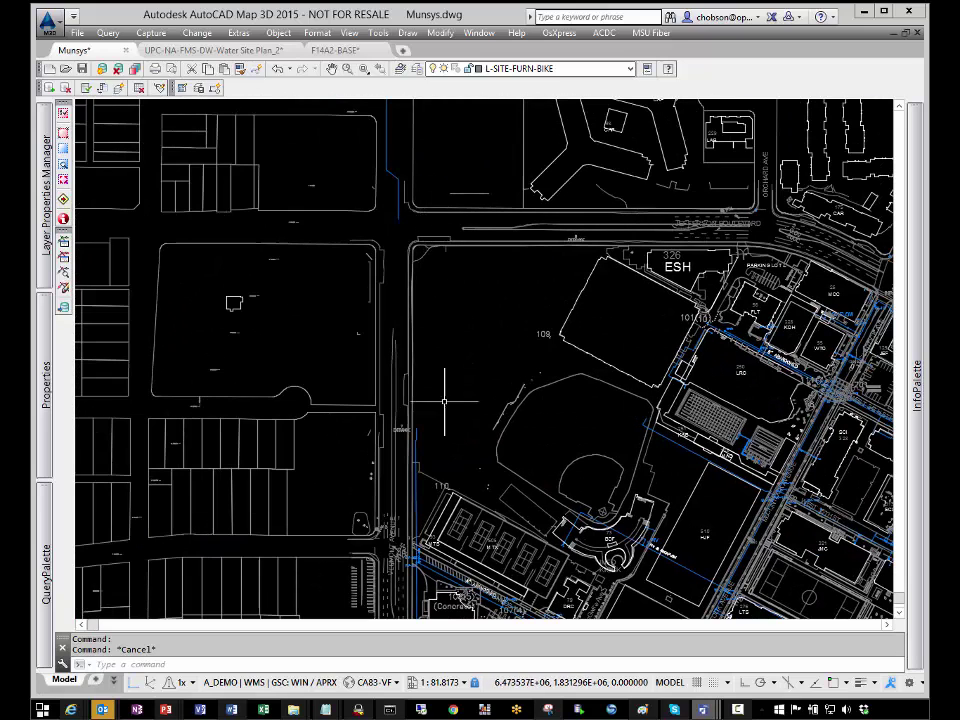
pyautogui.click(64, 134)
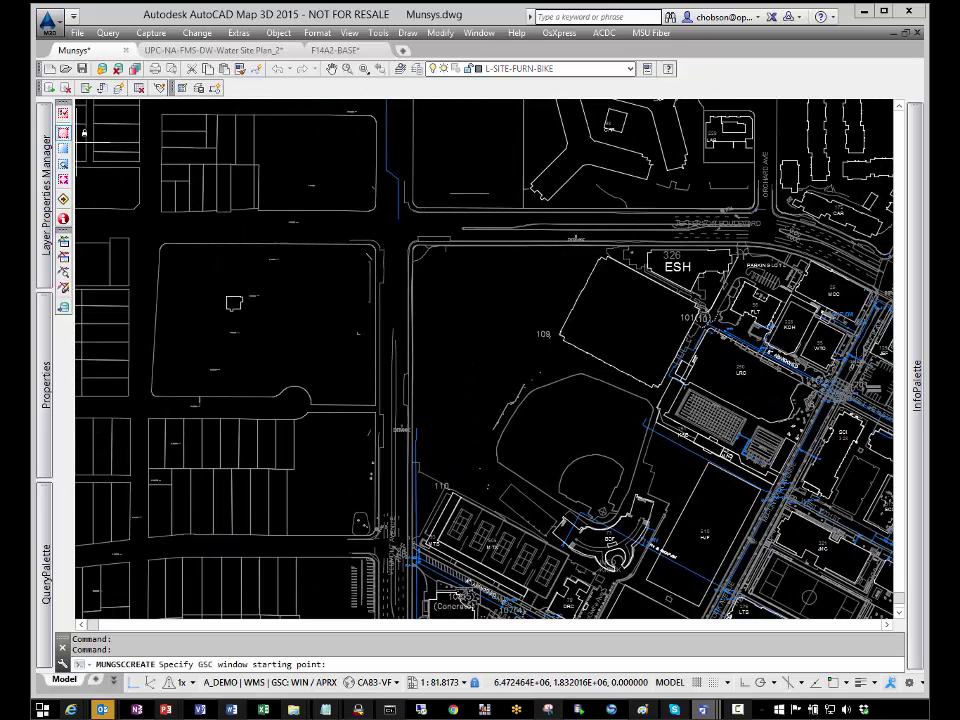
pyautogui.click(394, 223)
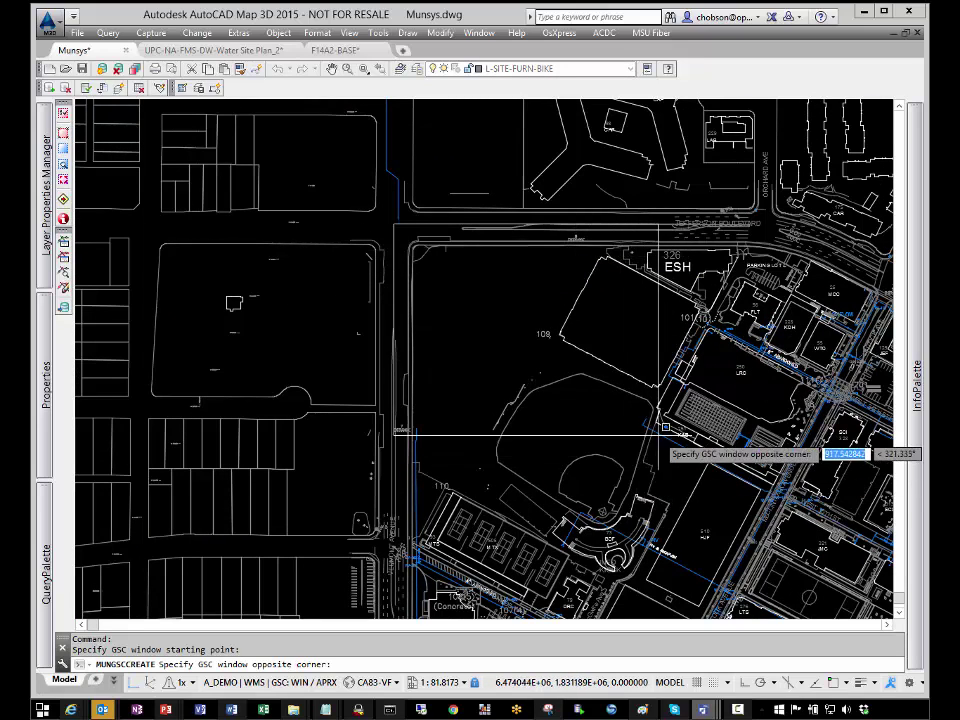
pyautogui.click(656, 396)
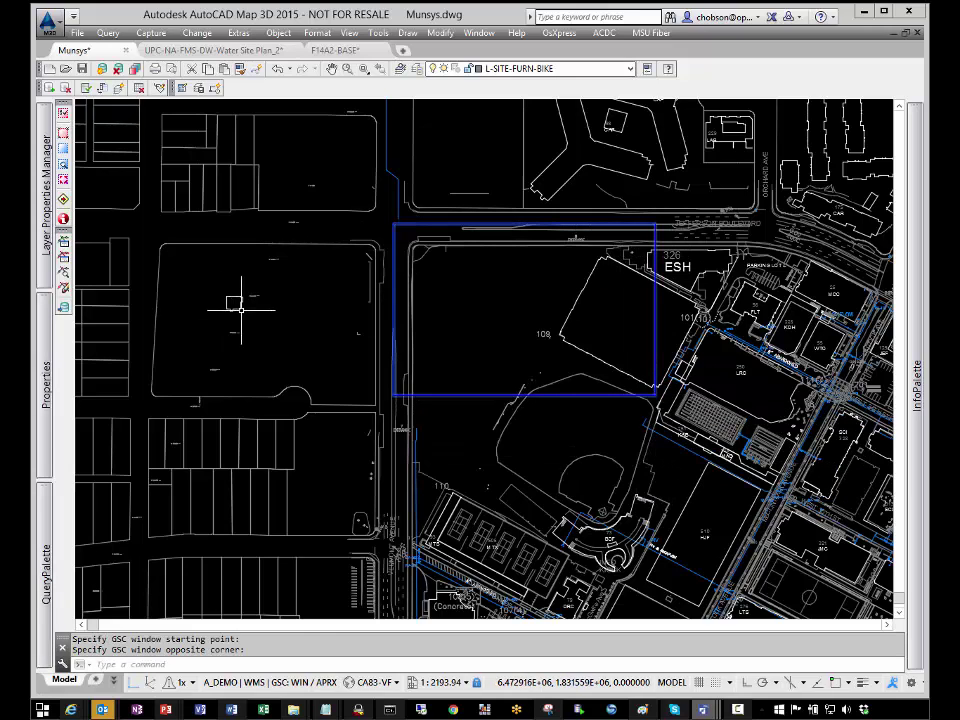
# Run the full Water query for the new GSC window and review the retrieved object types in the command log.
pyautogui.moveTo(46, 522)
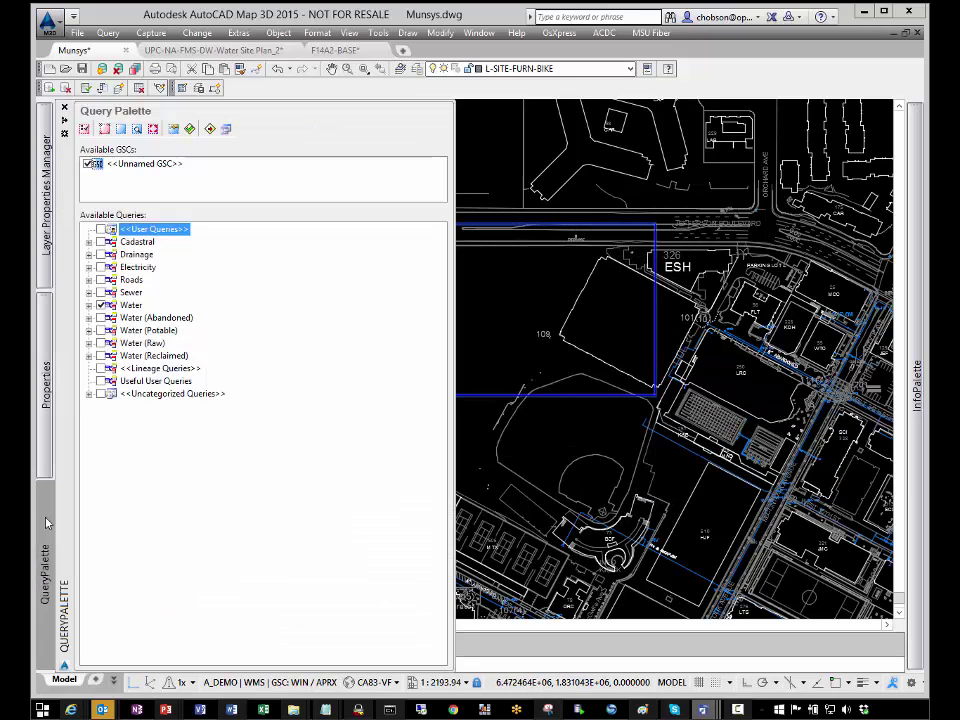
pyautogui.click(89, 305)
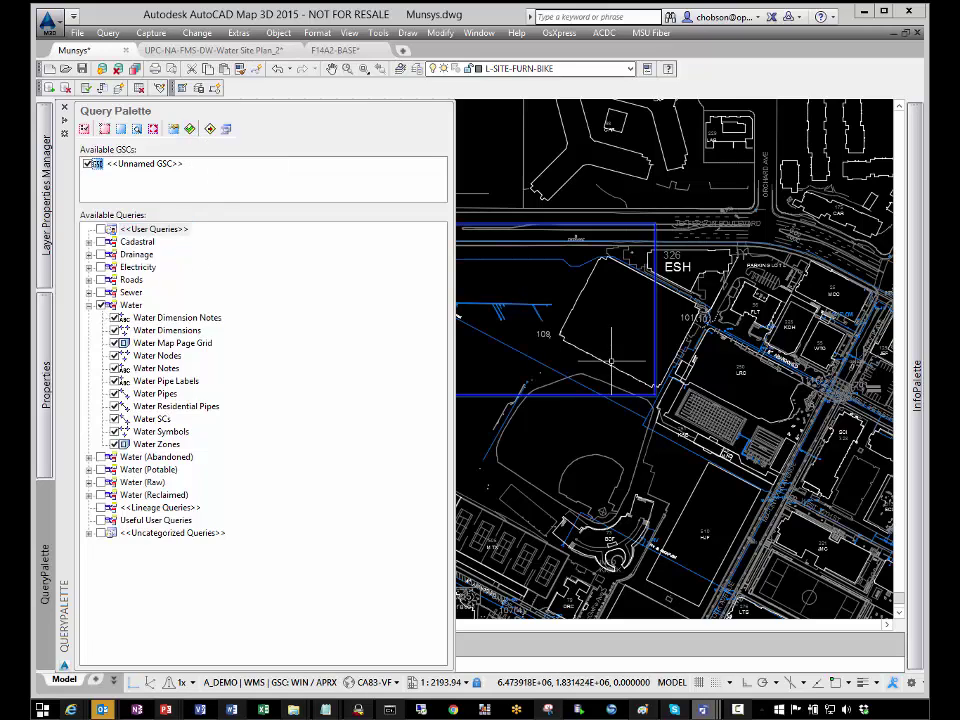
pyautogui.press('F2')
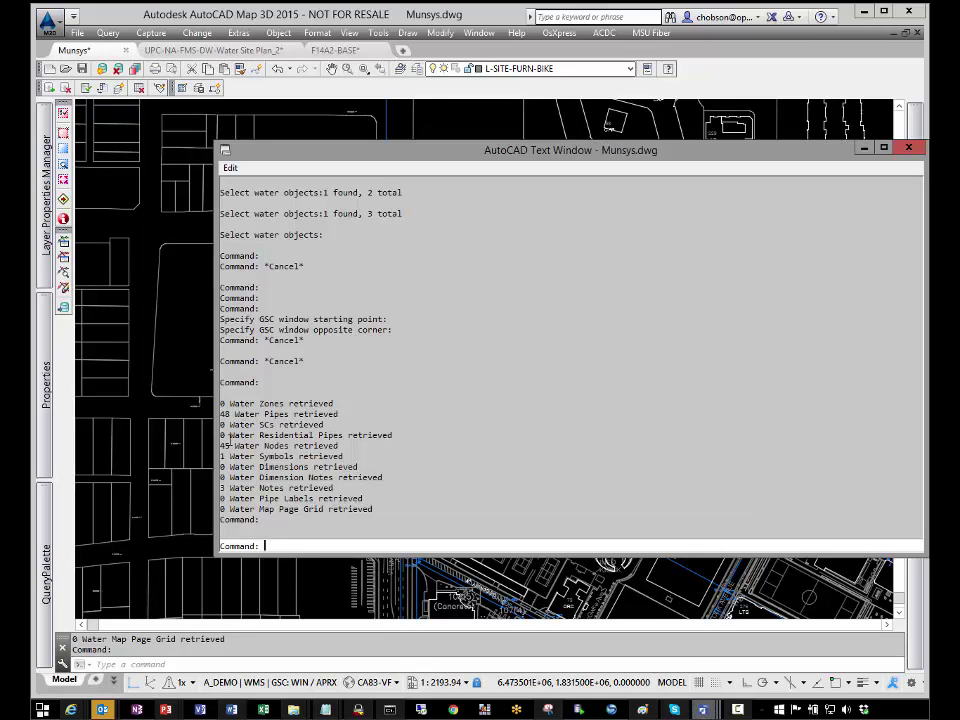
pyautogui.click(908, 148)
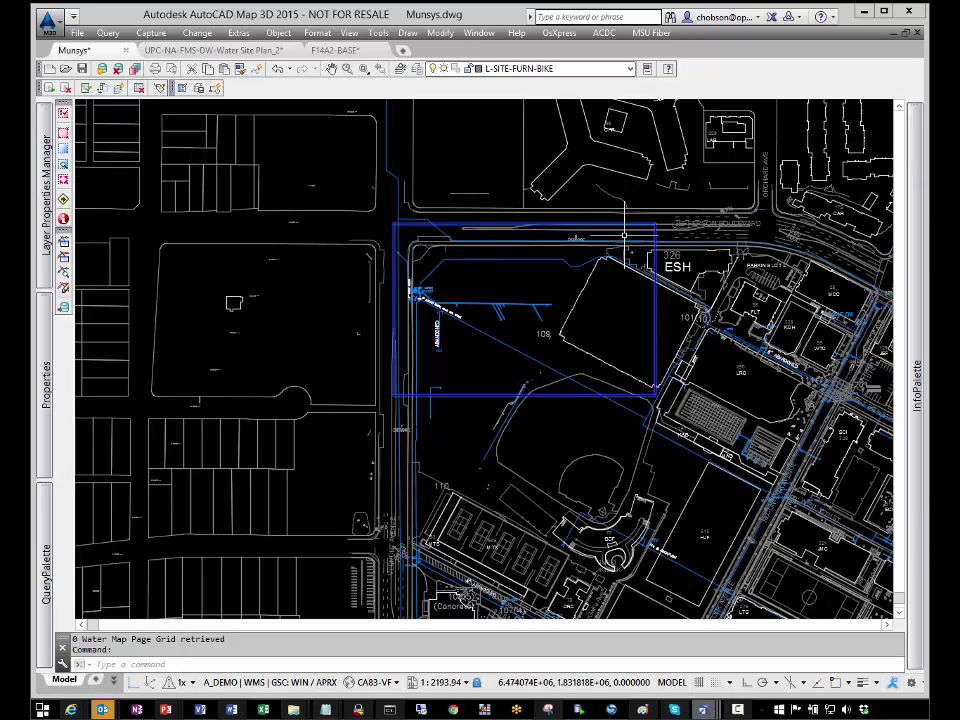
# Examine the retrieved water pipes west of area 109, including the branch connections, water meter and the line labelled ABANDONED.
pyautogui.scroll(5, 490, 308)
pyautogui.scroll(4, 499, 289)
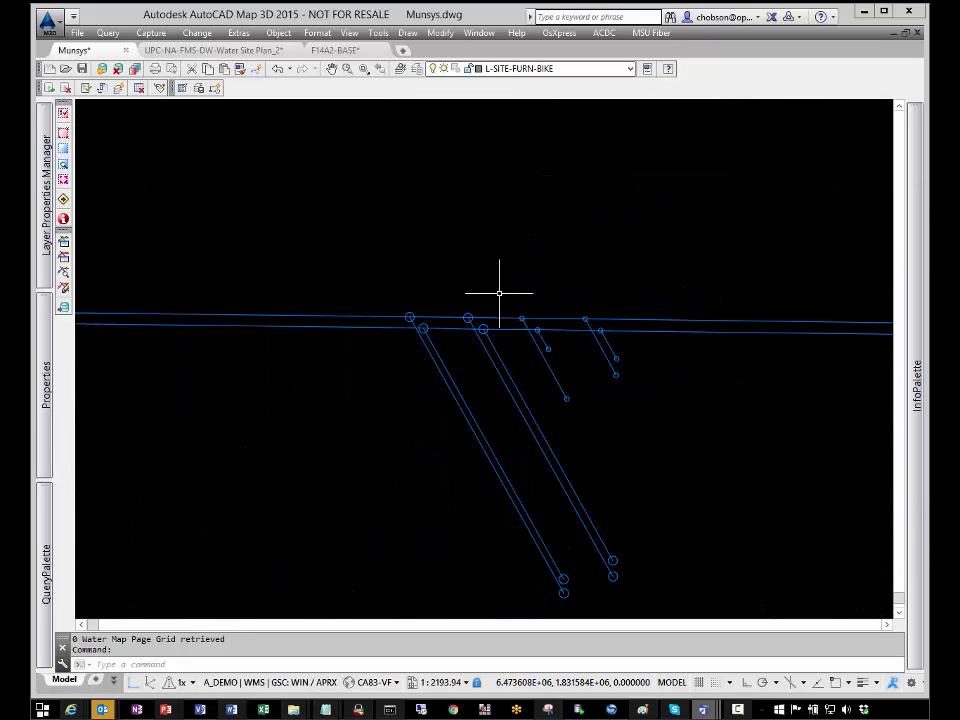
pyautogui.scroll(-5, 617, 381)
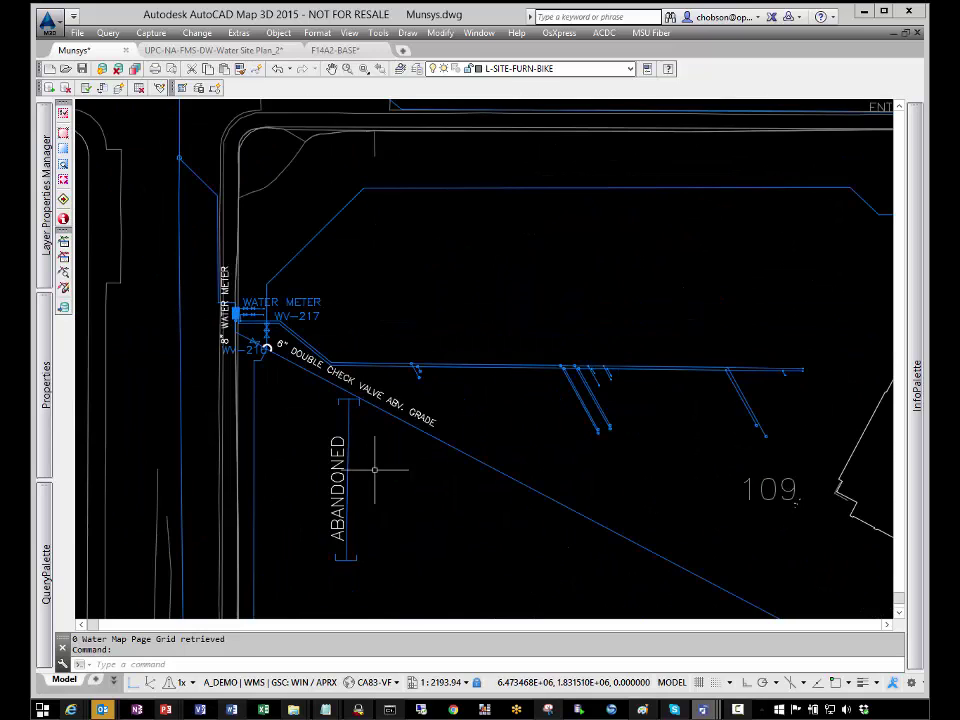
pyautogui.moveTo(377, 456); pyautogui.dragTo(472, 342, button='middle')
pyautogui.click(429, 287)
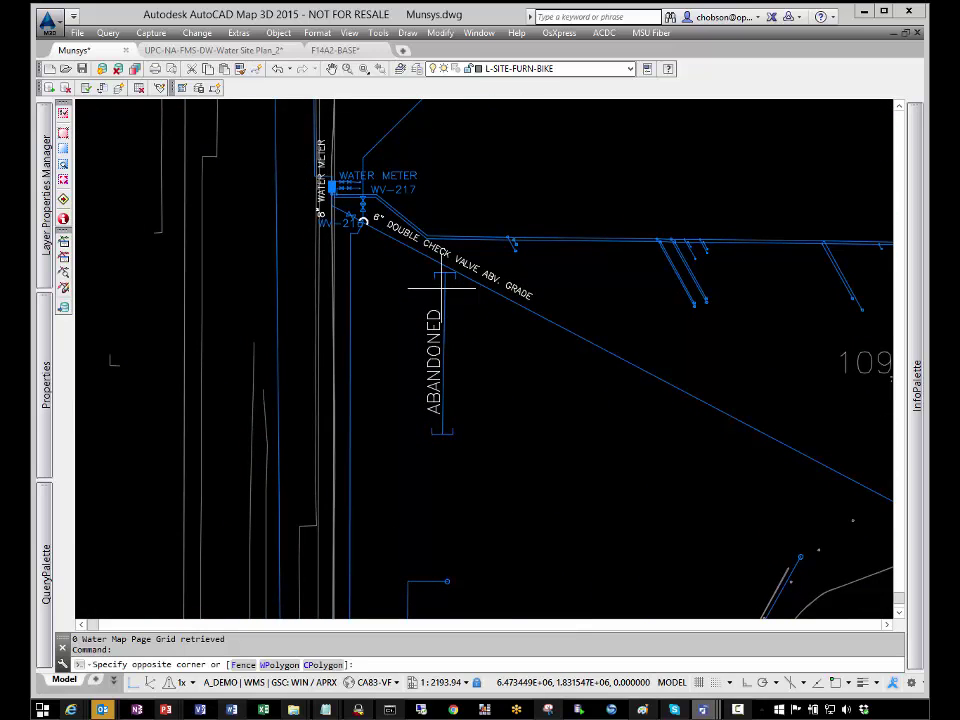
pyautogui.click(443, 290)
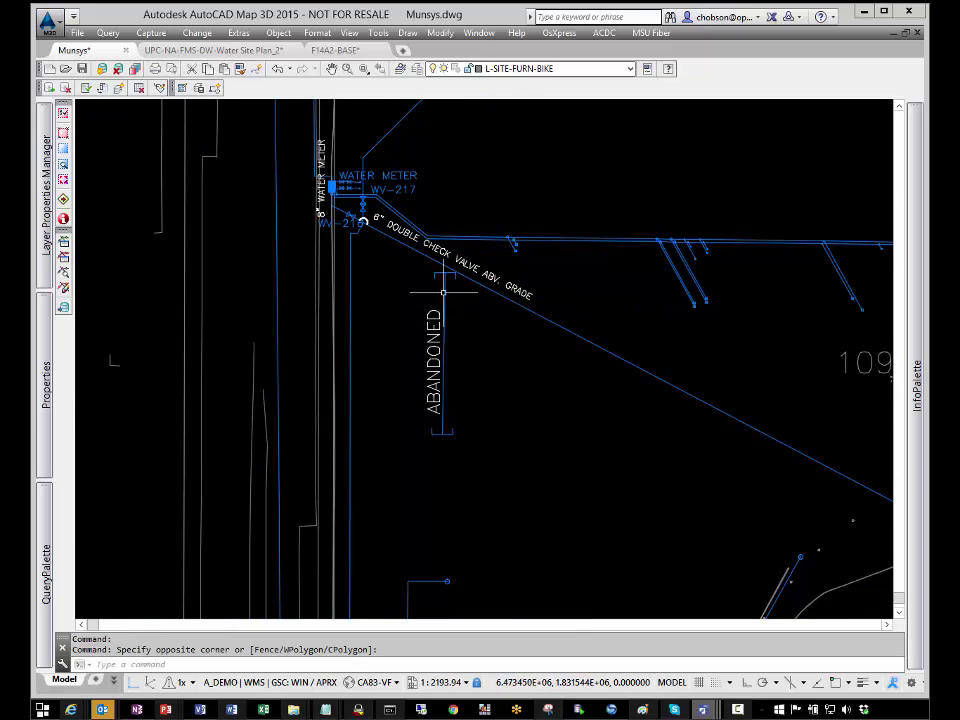
pyautogui.press('Escape')
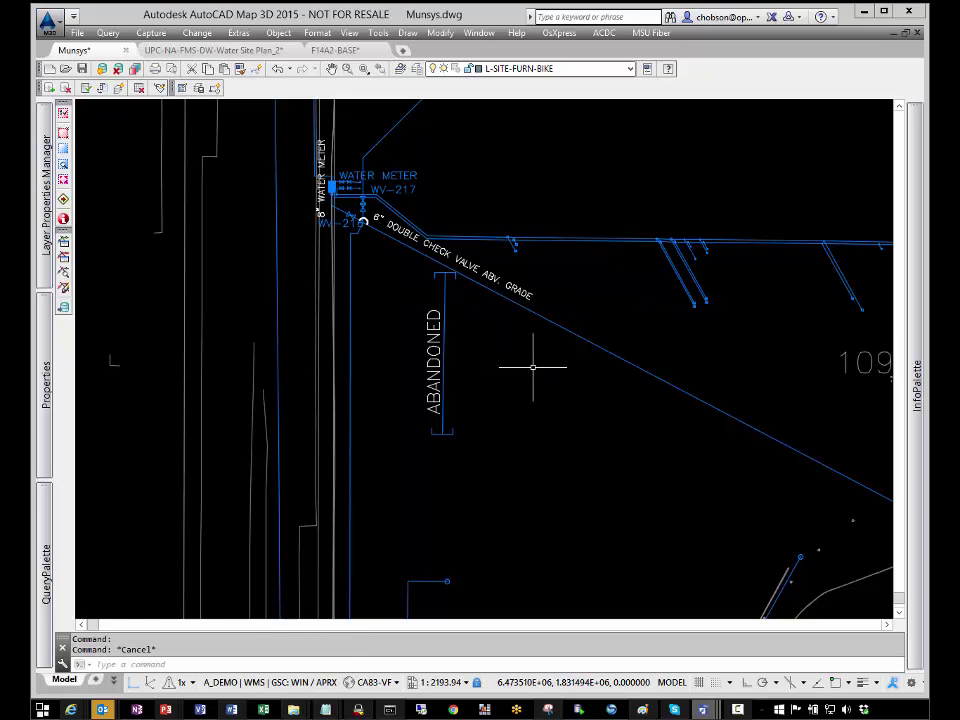
# Display the Hybrid online map behind the water network with GEOMAP.
pyautogui.scroll(-4, 493, 396)
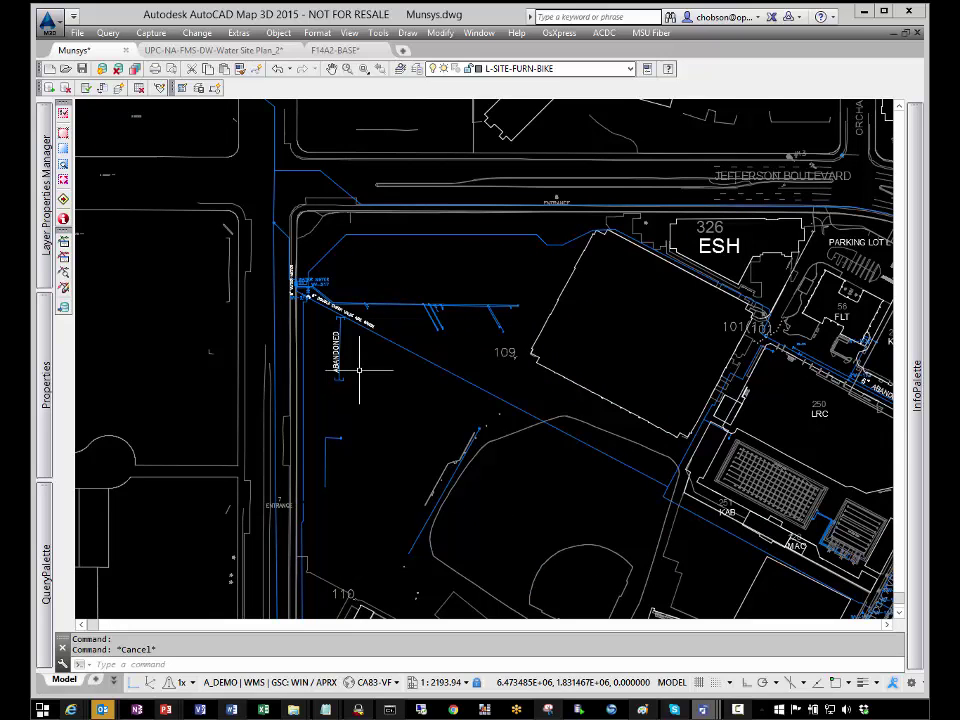
pyautogui.moveTo(403, 392); pyautogui.dragTo(310, 363, button='middle')
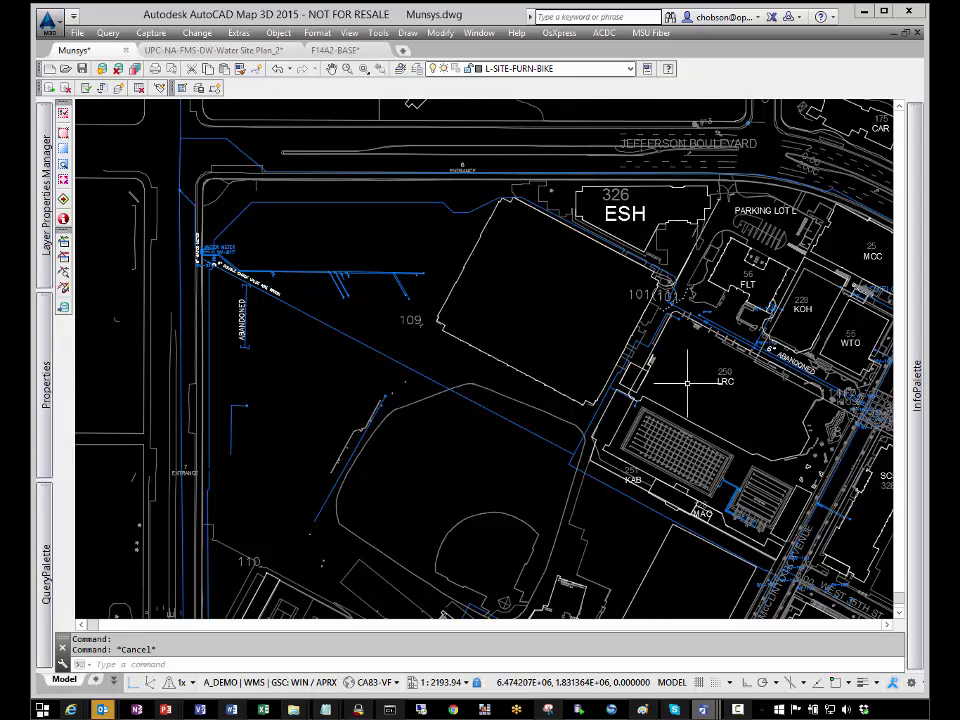
pyautogui.write('GEOMAP')
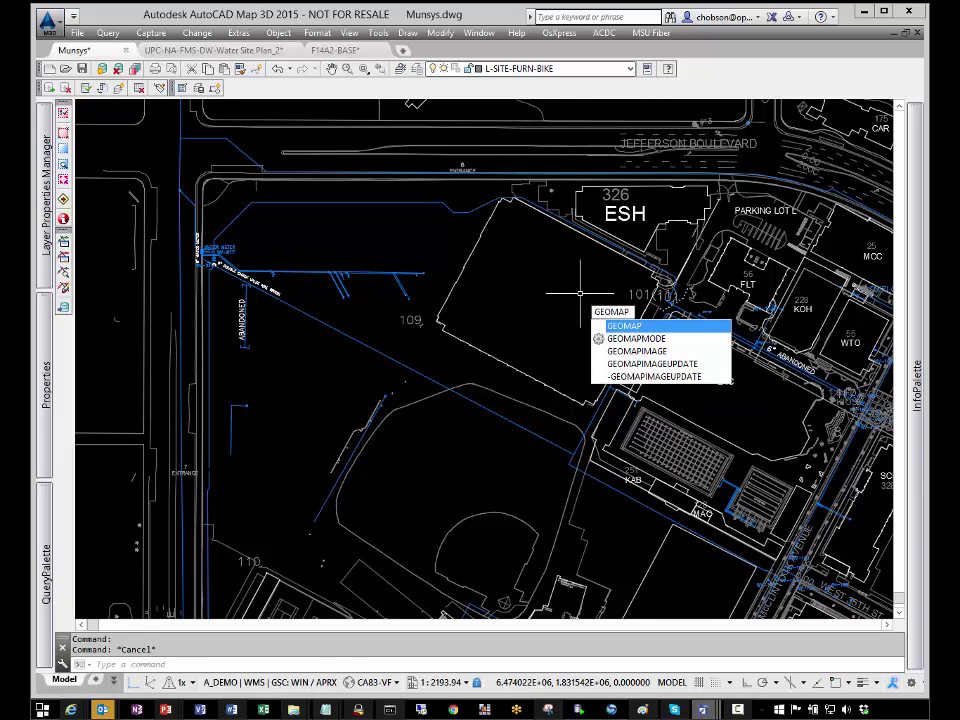
pyautogui.press('Return')
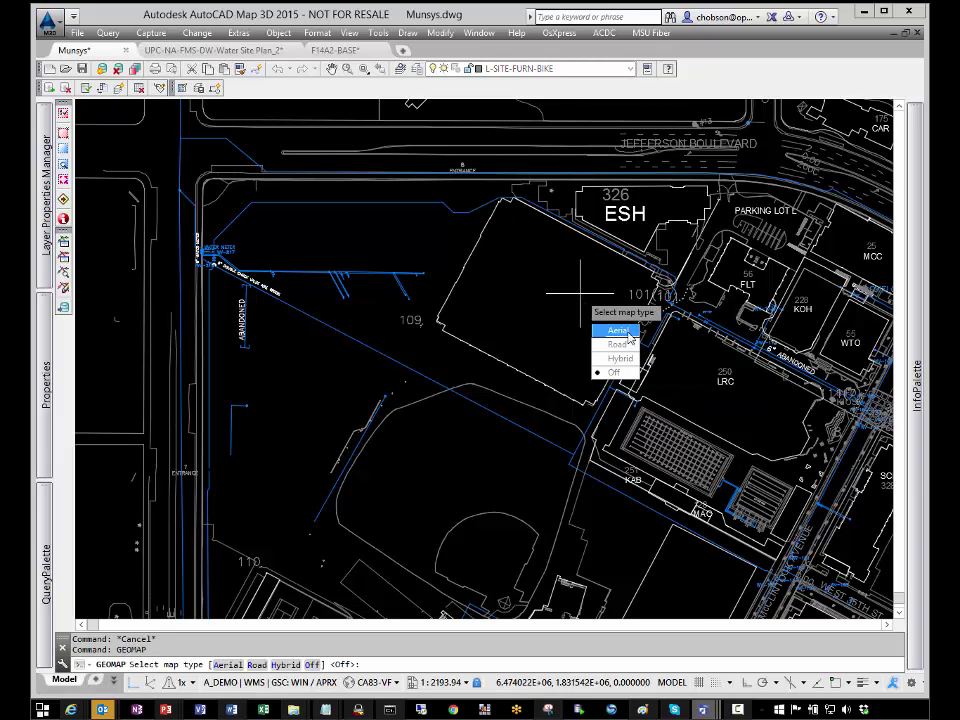
pyautogui.click(618, 358)
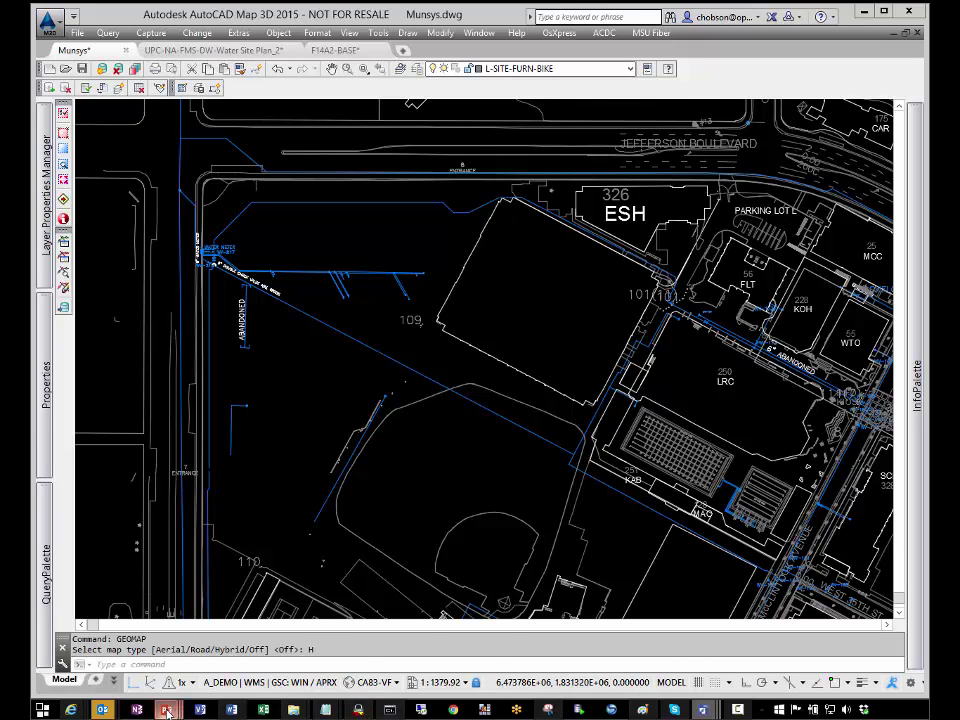
# Switch to the PowerPoint slide show, advance to the complete capture architecture diagram, and return to AutoCAD Map 3D.
pyautogui.moveTo(167, 711)
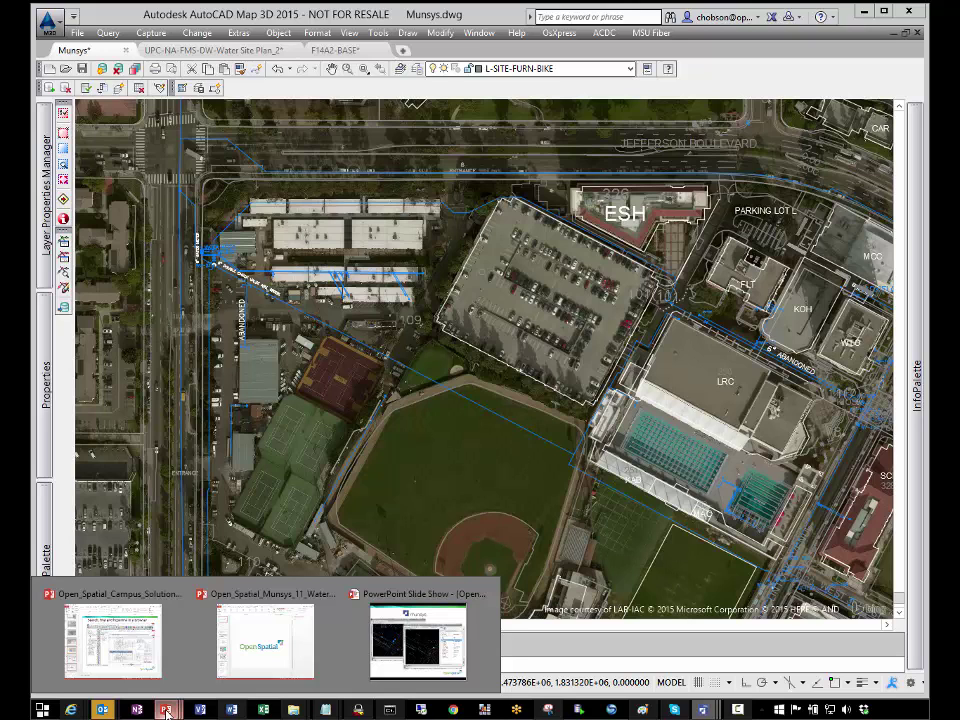
pyautogui.click(437, 645)
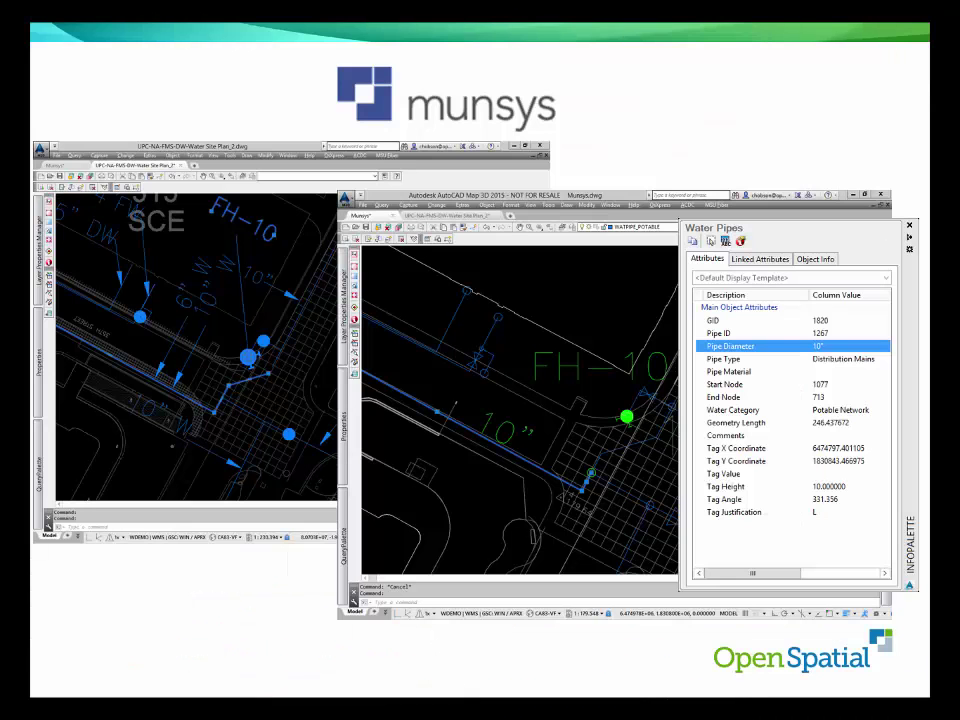
pyautogui.click(222, 612)
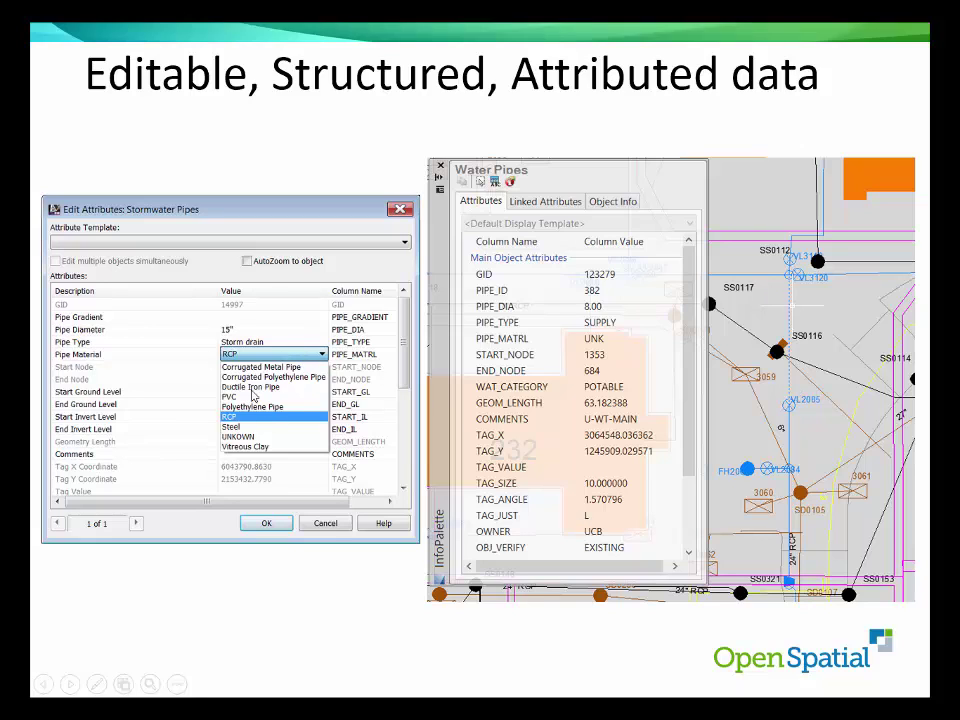
pyautogui.click(577, 427)
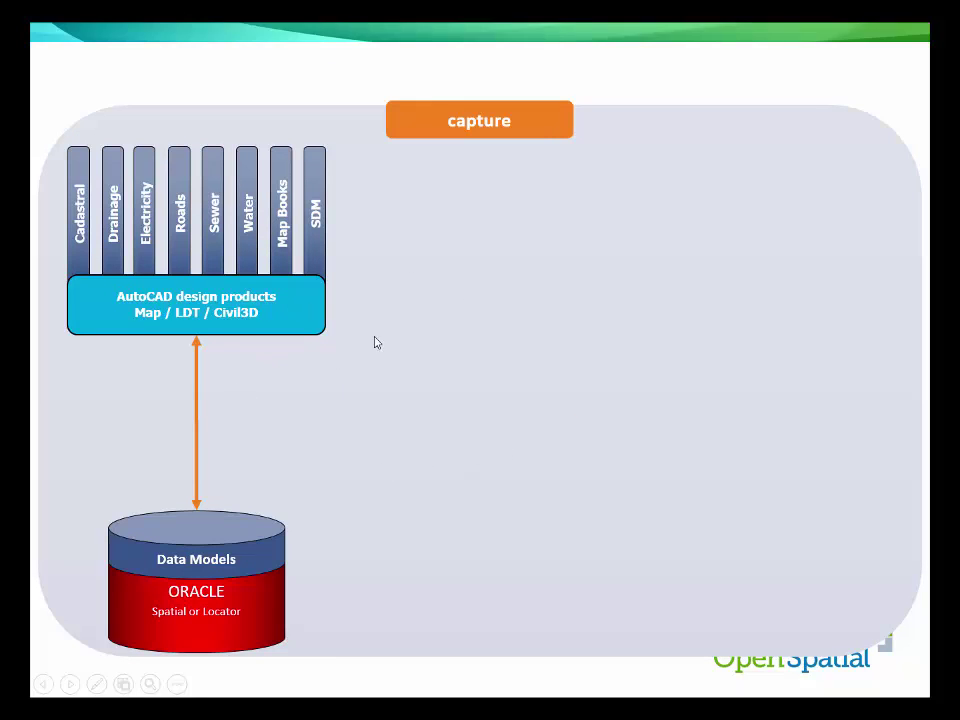
pyautogui.click(274, 484)
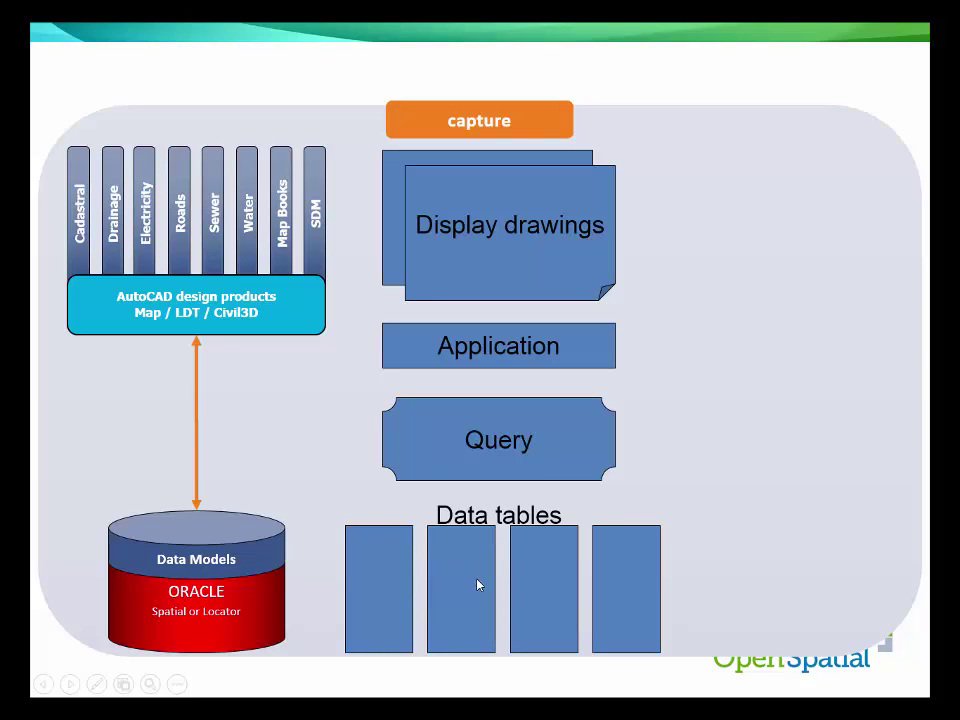
pyautogui.click(620, 594)
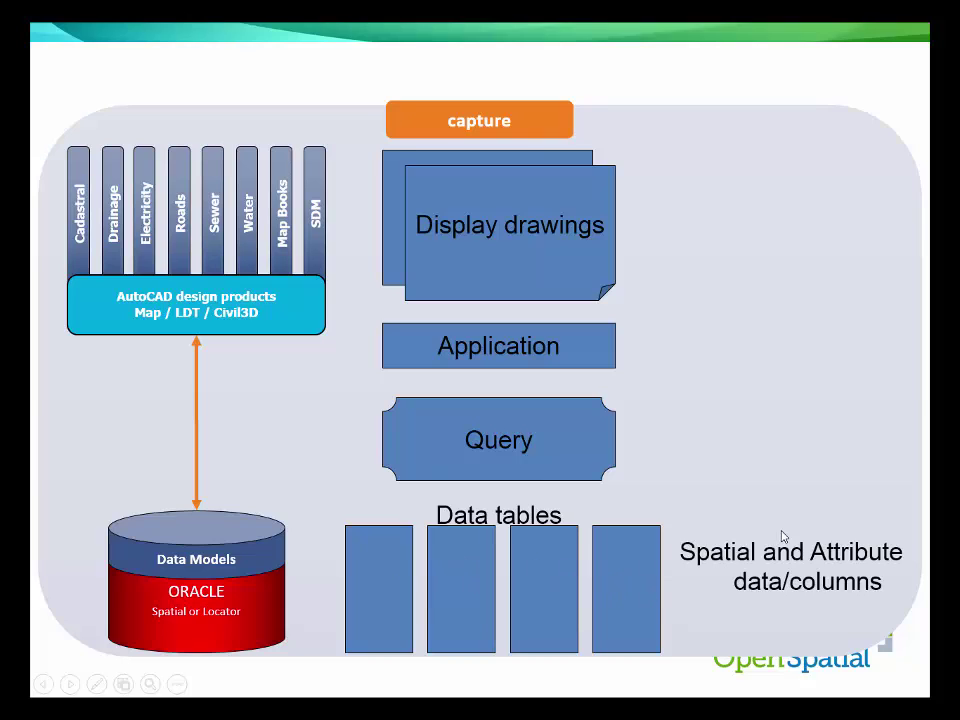
pyautogui.click(701, 629)
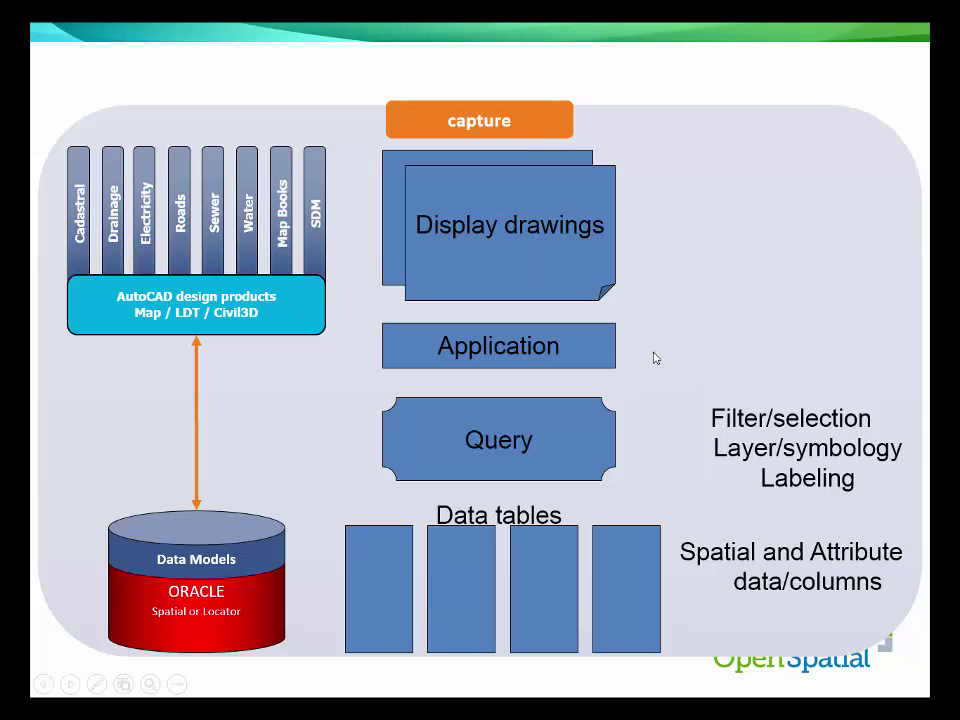
pyautogui.click(686, 446)
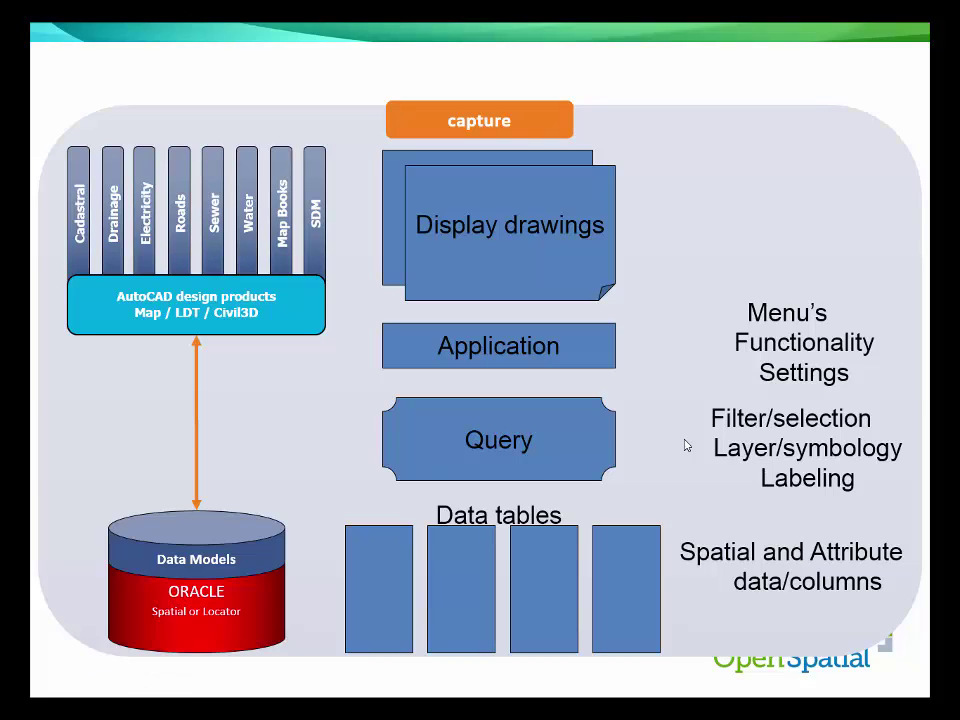
pyautogui.hotkey('alt', 'Tab')
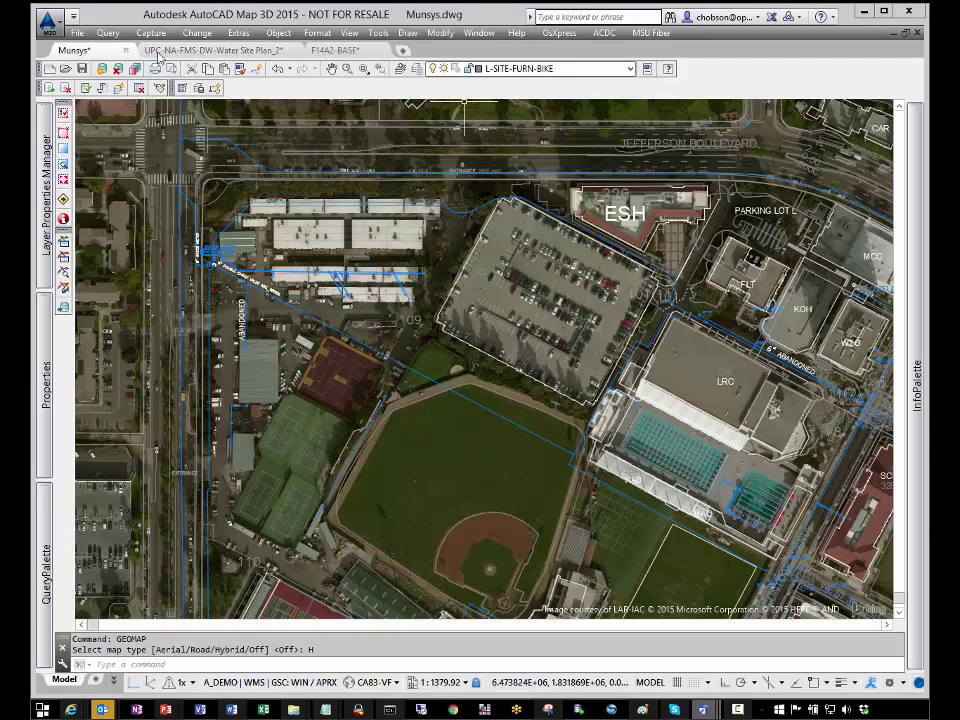
pyautogui.click(192, 36)
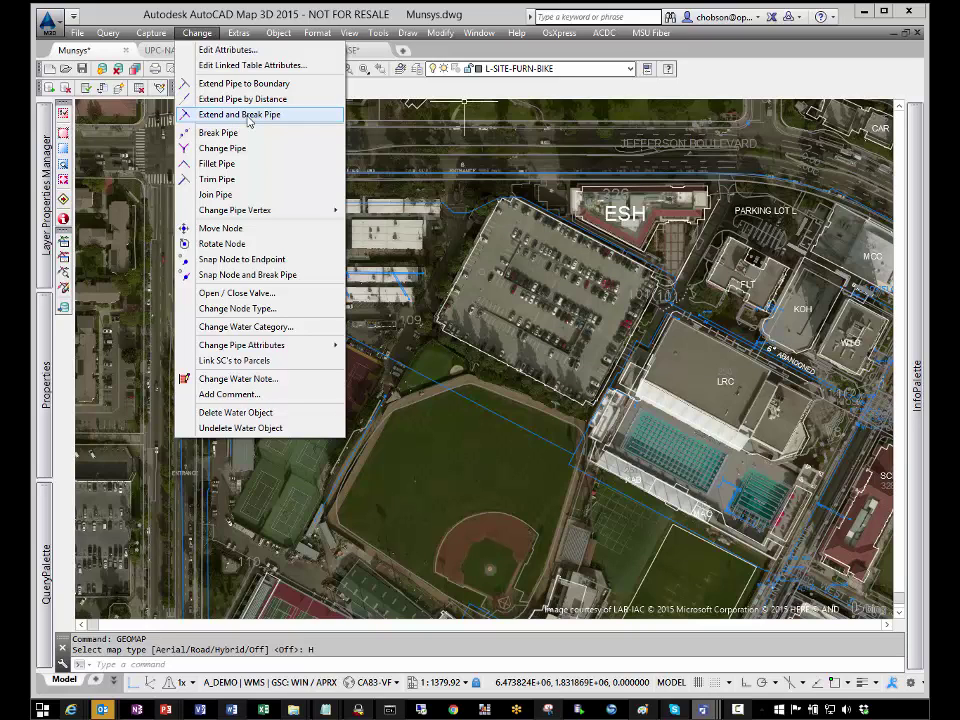
pyautogui.click(549, 461)
pyautogui.press('Escape')
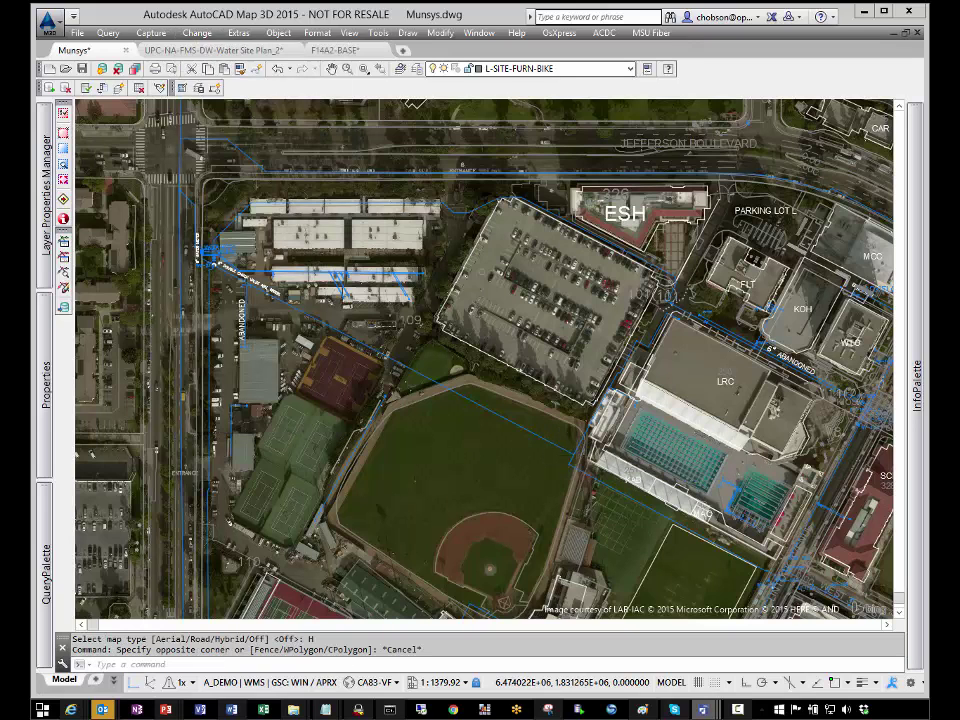
# Draw a two-point freehand water pipe at the ballfield's east edge, ending just short of the diagonal main above the pipe junction.
pyautogui.click(576, 459)
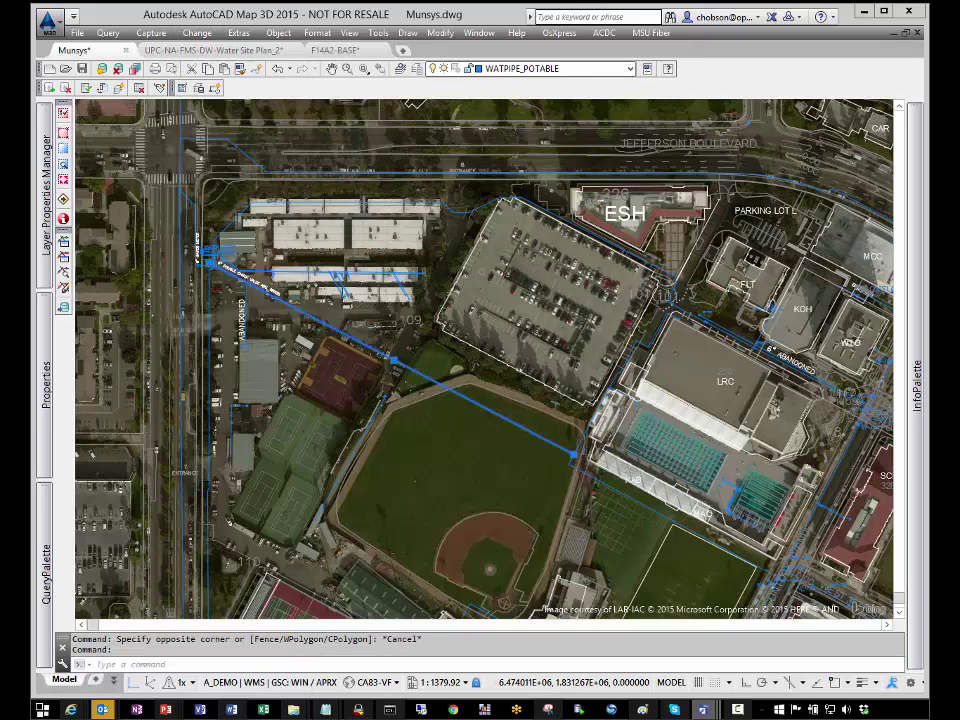
pyautogui.scroll(7, 574, 456)
pyautogui.press('Escape')
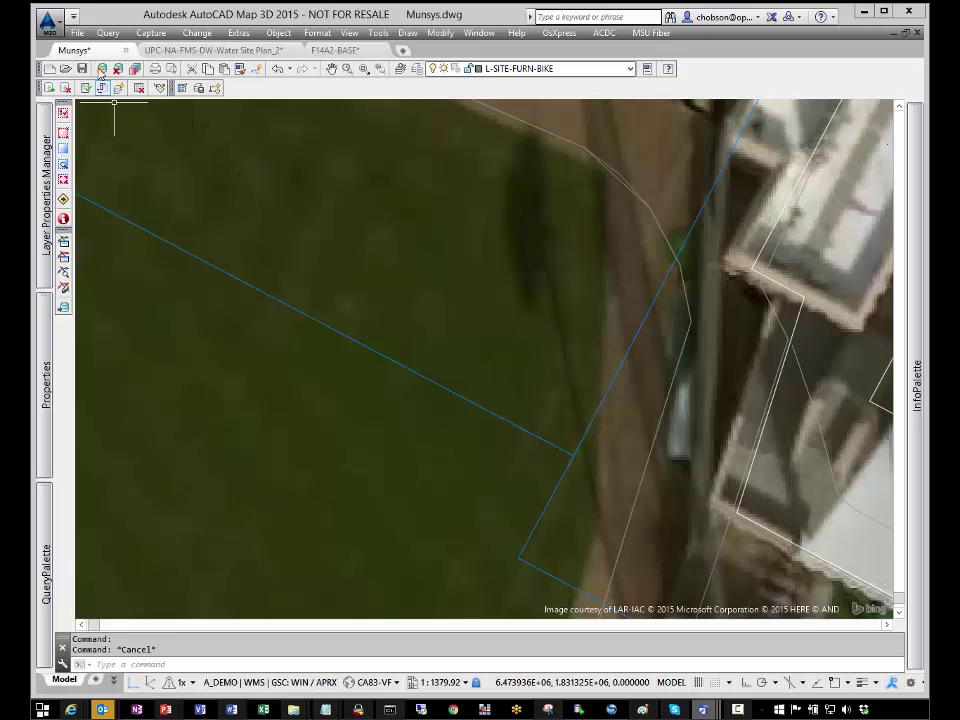
pyautogui.click(151, 32)
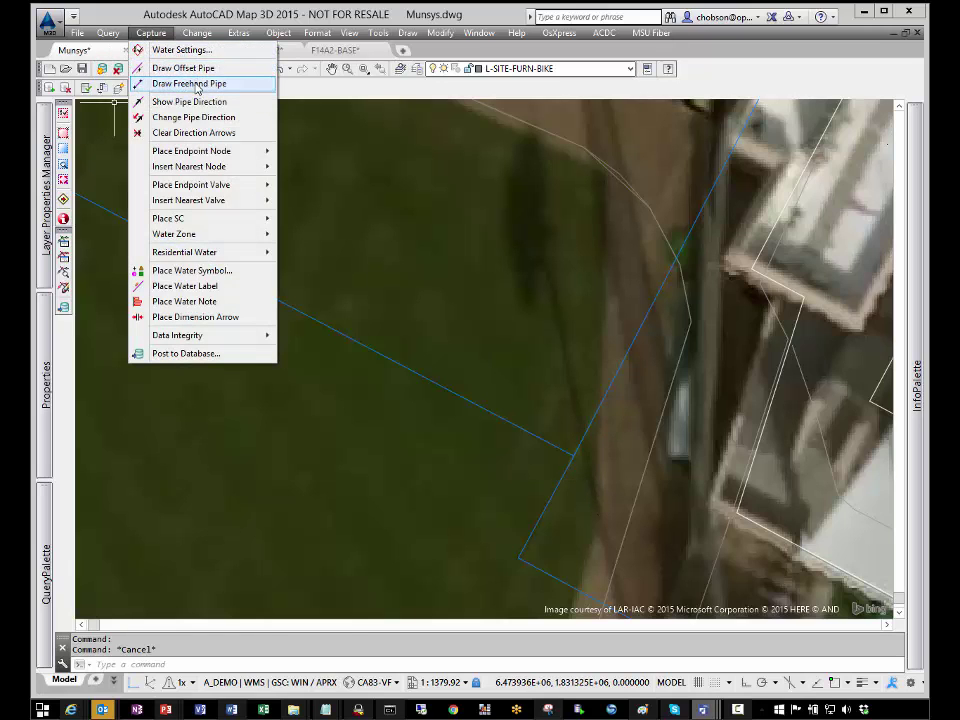
pyautogui.click(195, 84)
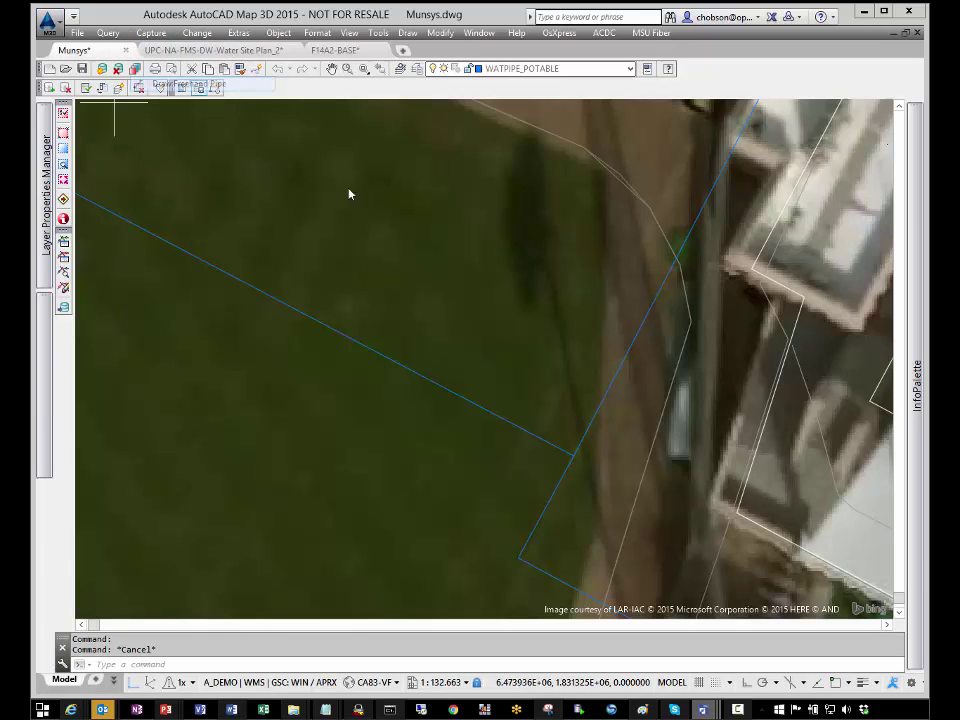
pyautogui.click(499, 317)
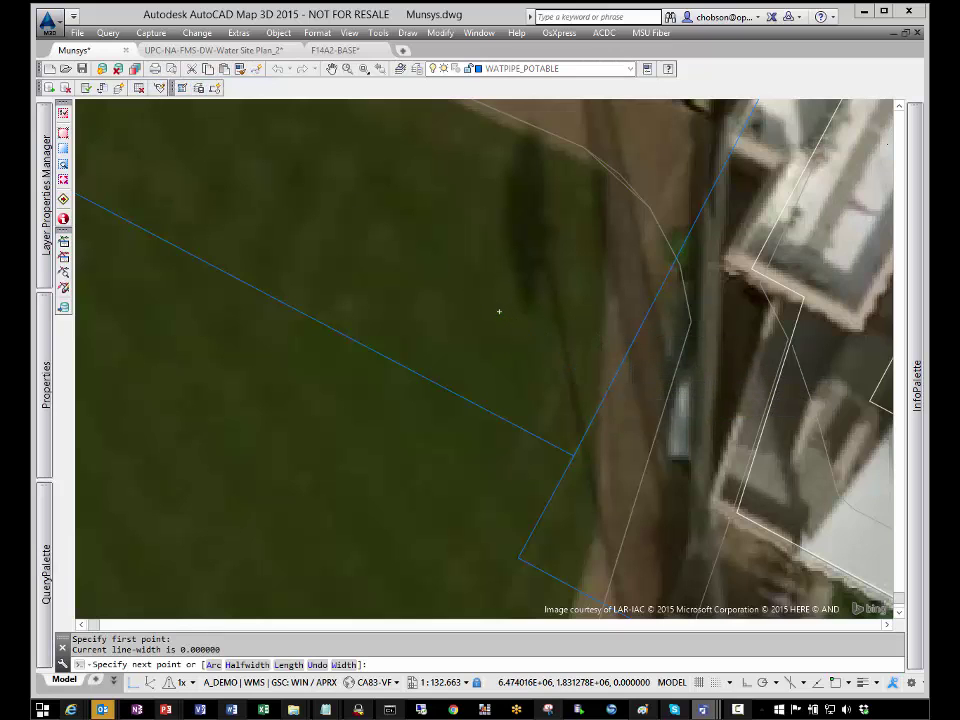
pyautogui.click(602, 392)
pyautogui.press('Return')
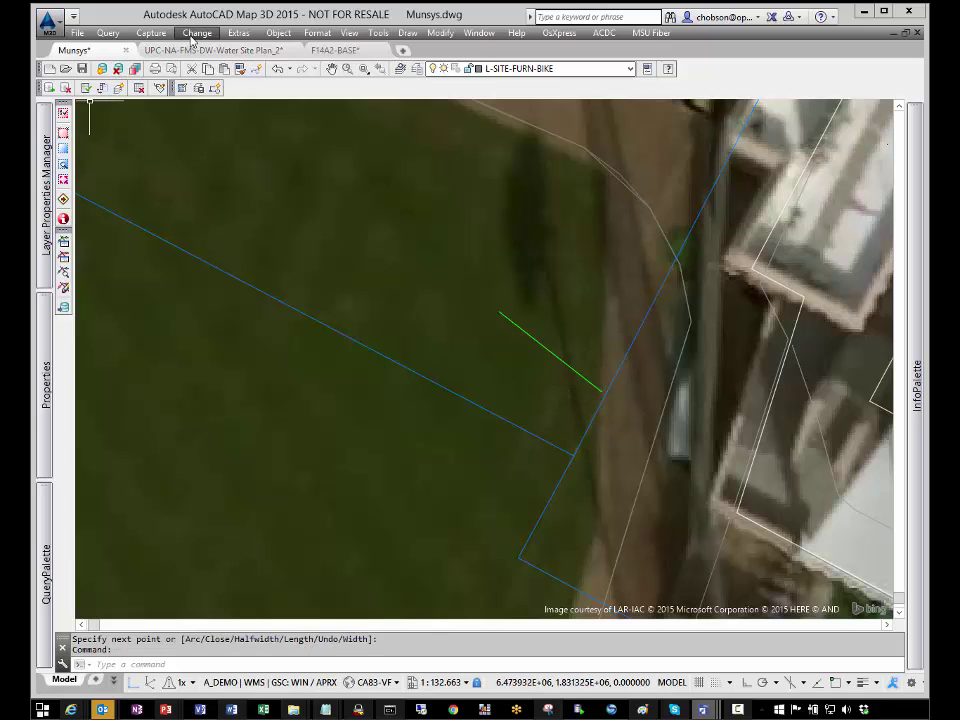
# Extend the new pipe to the diagonal main and break that main at the connection with Extend and Break Pipe.
pyautogui.click(596, 415)
pyautogui.press('Escape')
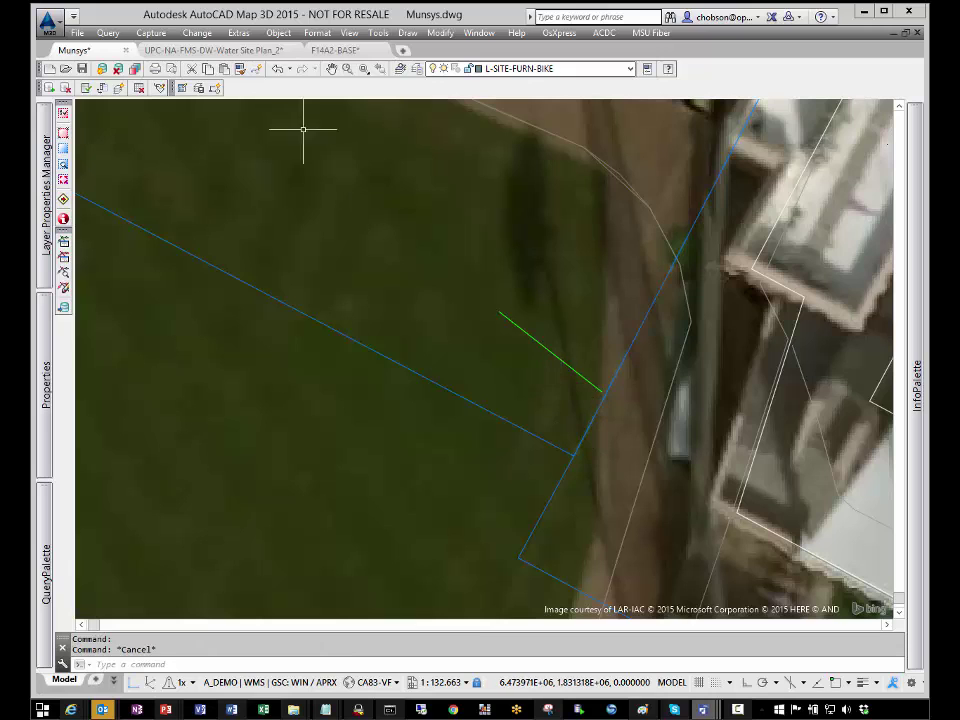
pyautogui.click(197, 33)
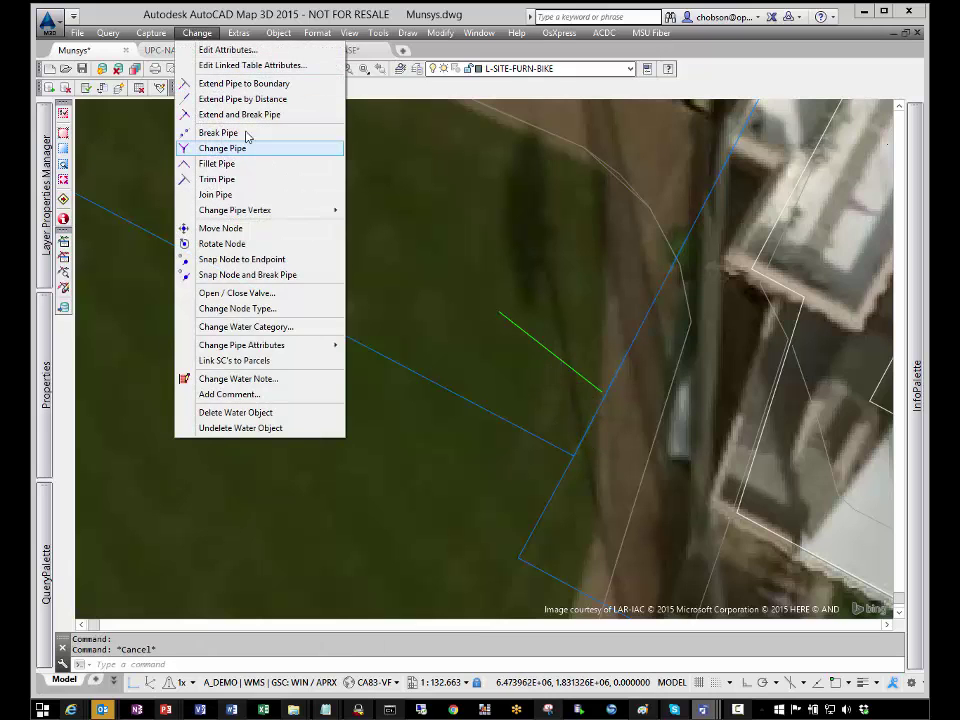
pyautogui.click(249, 114)
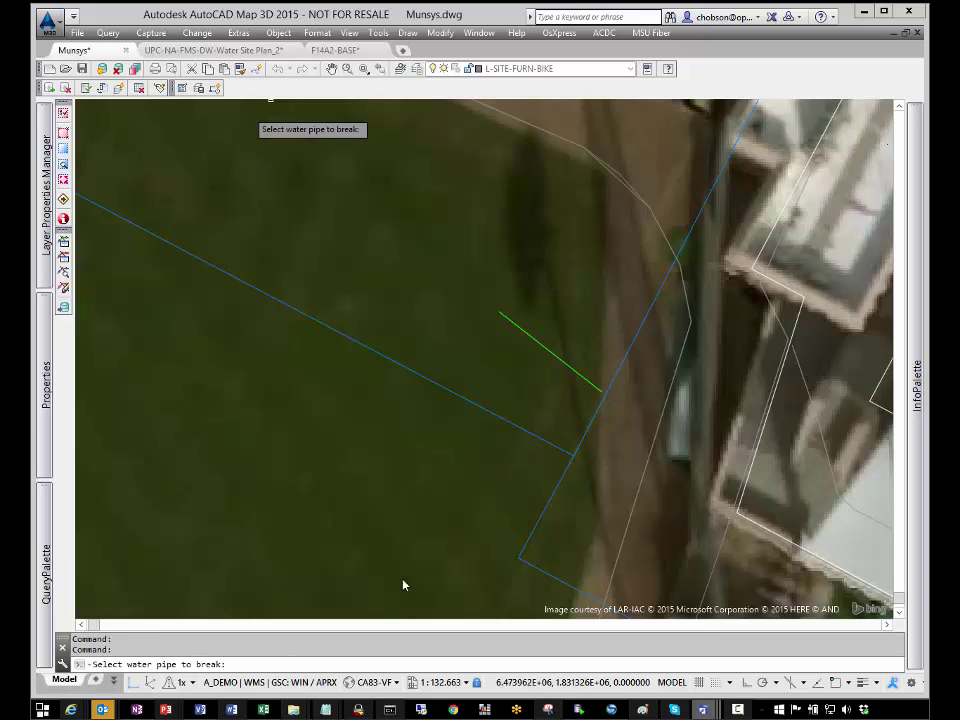
pyautogui.click(594, 420)
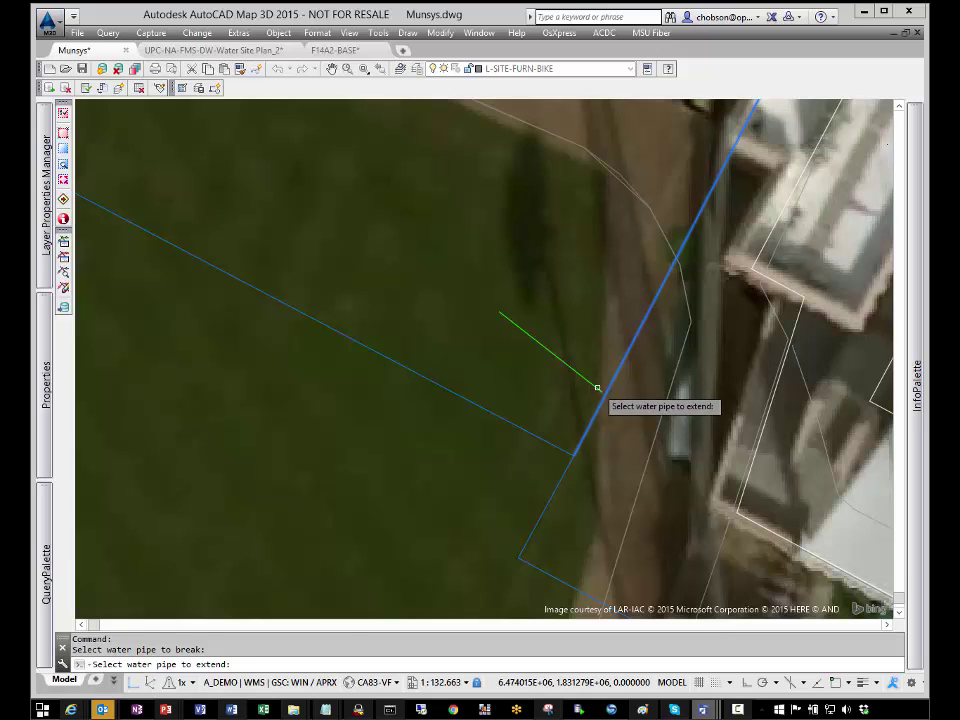
pyautogui.click(597, 387)
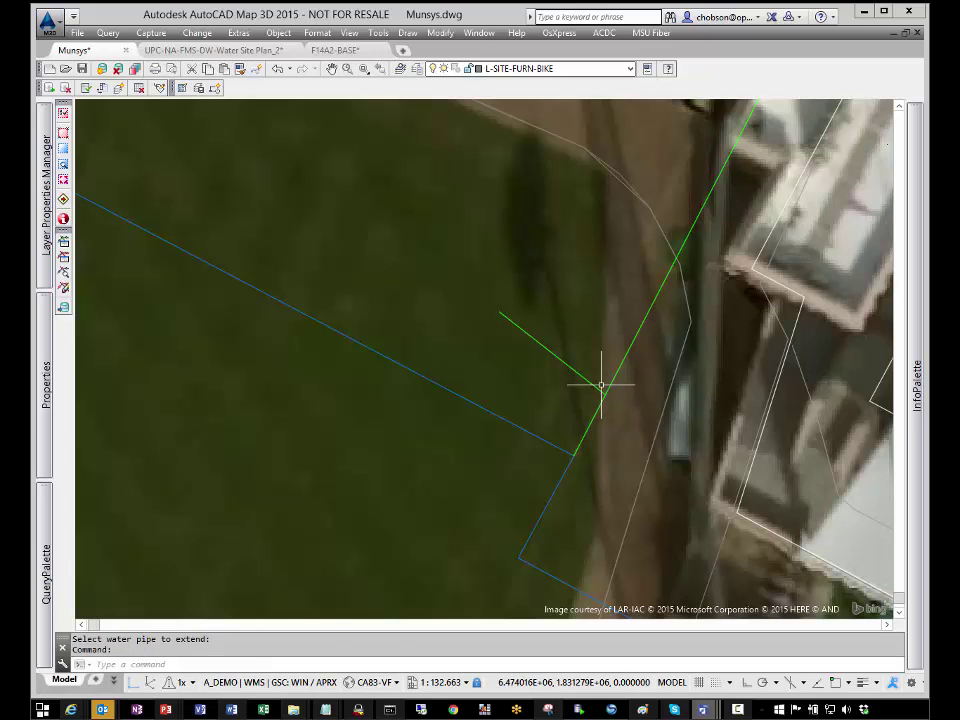
# Review the object info and attributes of the split main's northern segment, including pipe diameter and pipe type, and examine its extent.
pyautogui.click(626, 352)
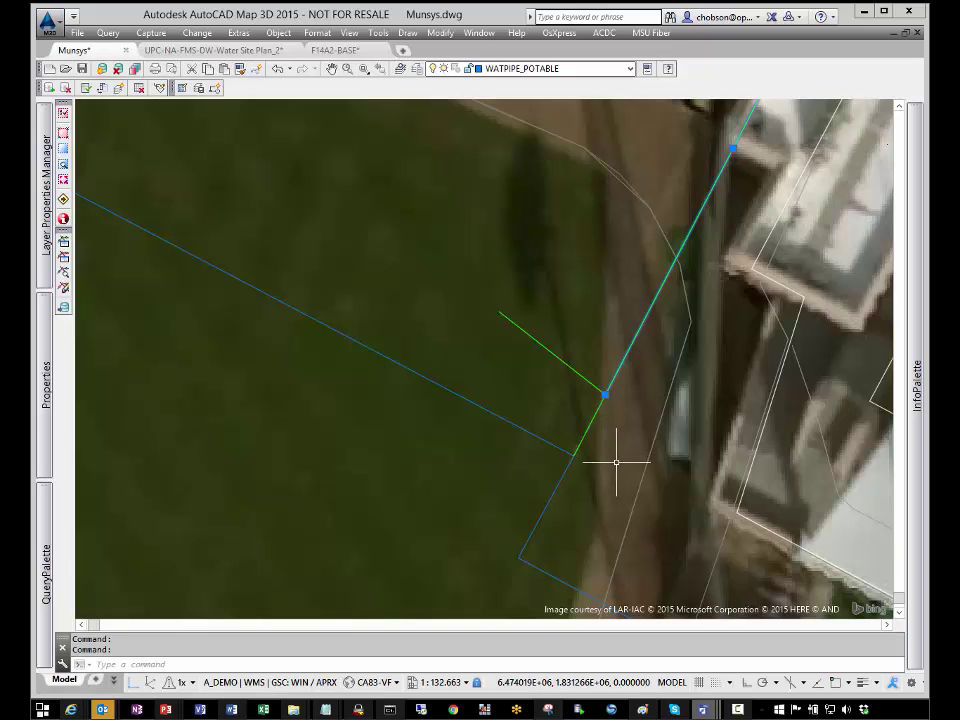
pyautogui.moveTo(917, 385)
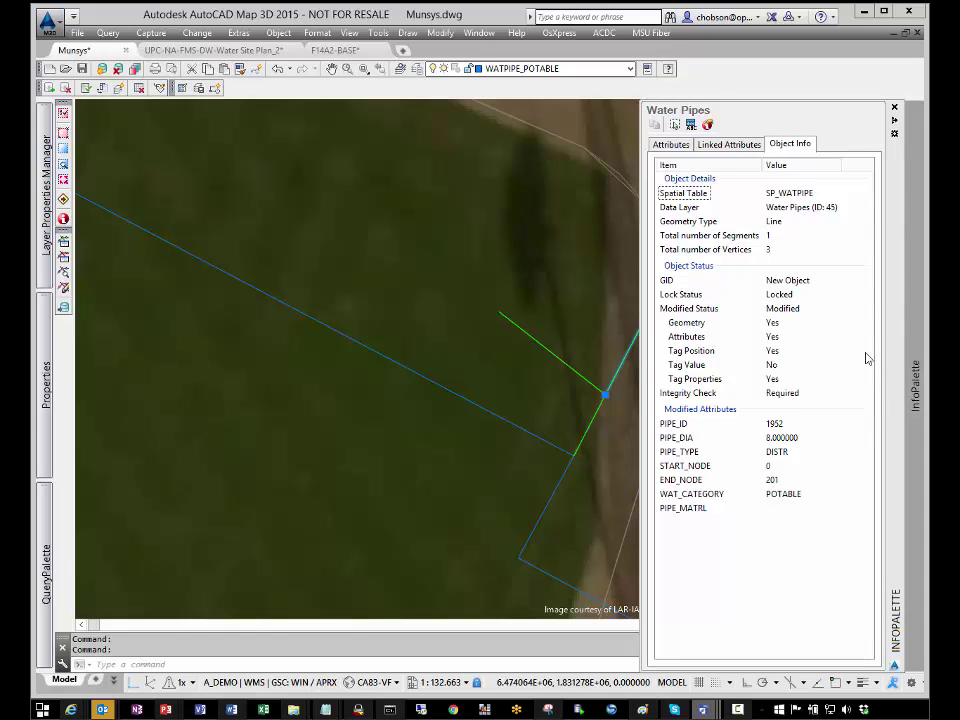
pyautogui.click(671, 144)
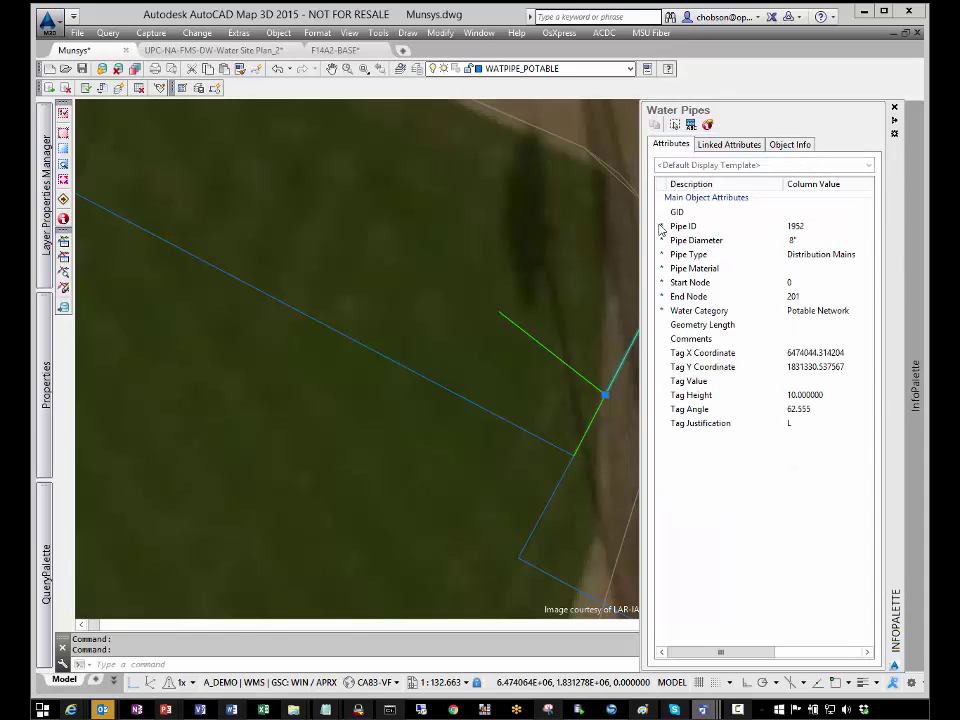
pyautogui.click(795, 241)
pyautogui.click(808, 255)
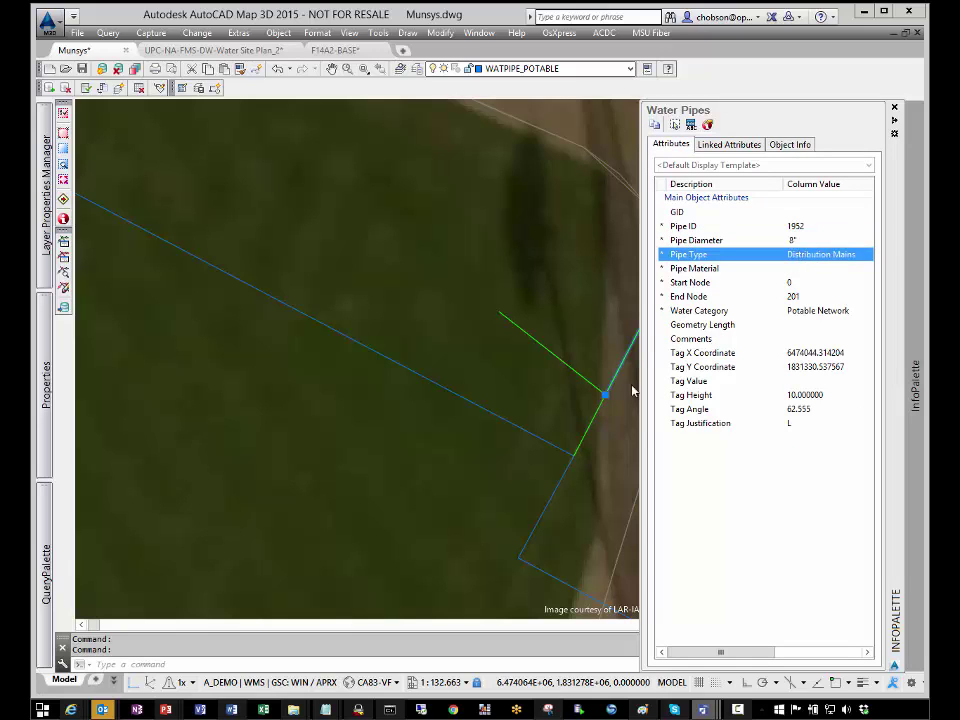
pyautogui.scroll(-4, 630, 395)
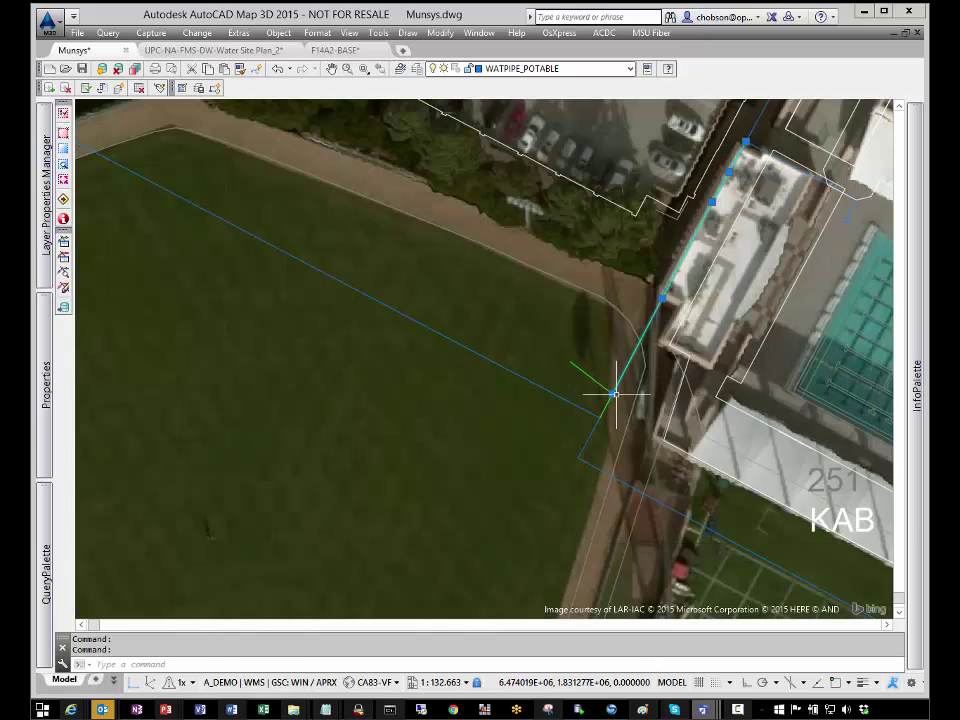
pyautogui.scroll(-2, 614, 395)
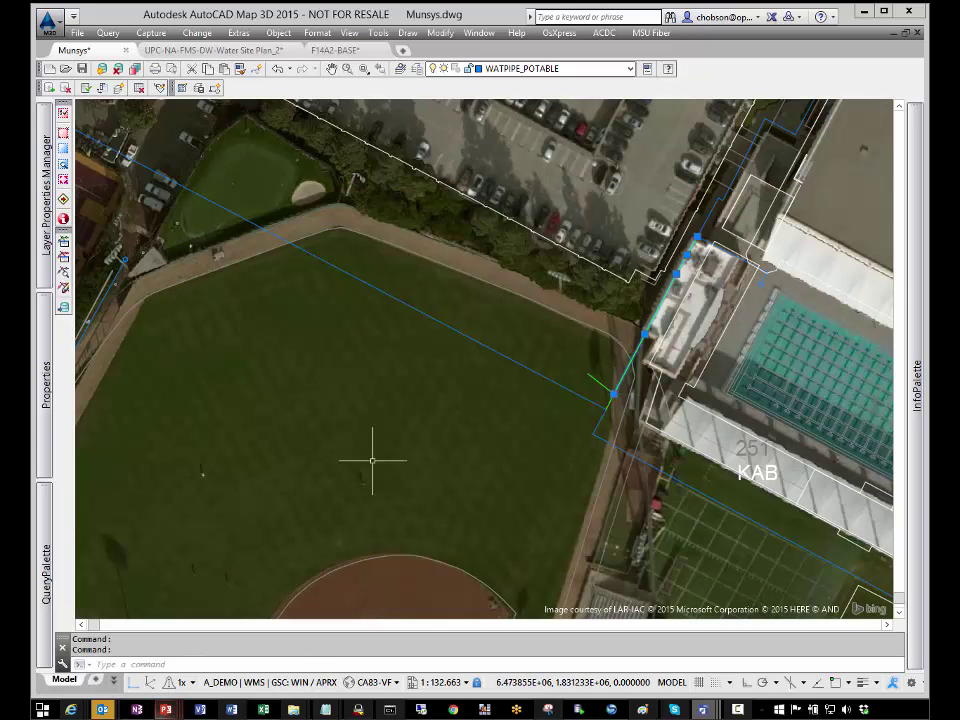
# Switch to the PowerPoint slide show and reveal the capture diagram's notes on layer colors, line weights, style settings and display coordinate system.
pyautogui.hotkey('alt', 'Tab')
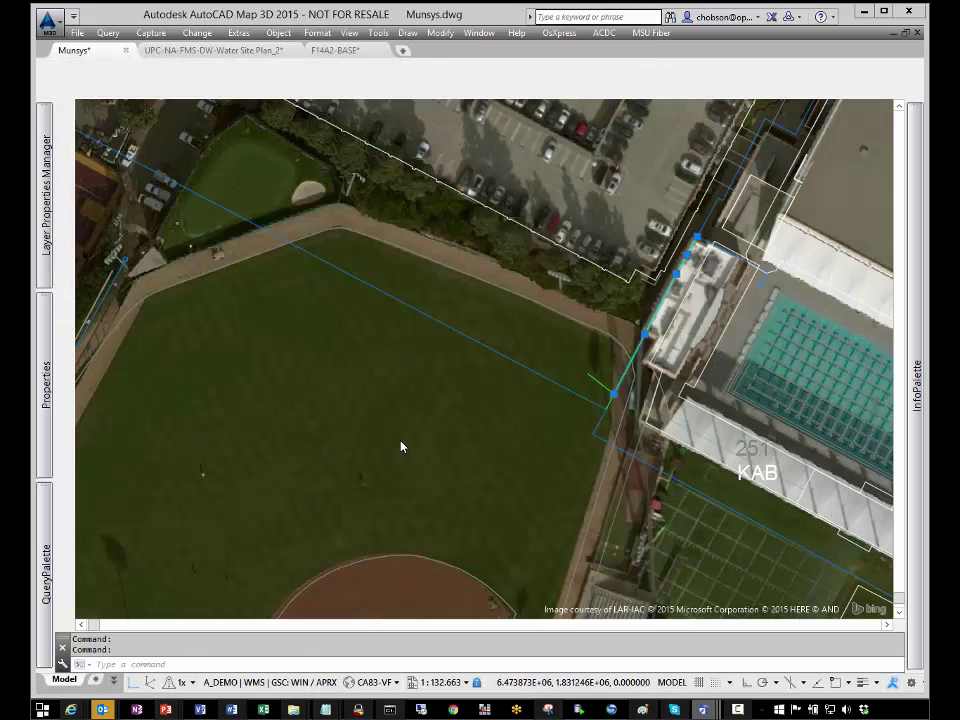
pyautogui.hotkey('alt', 'Tab')
pyautogui.hotkey('alt', 'Tab')
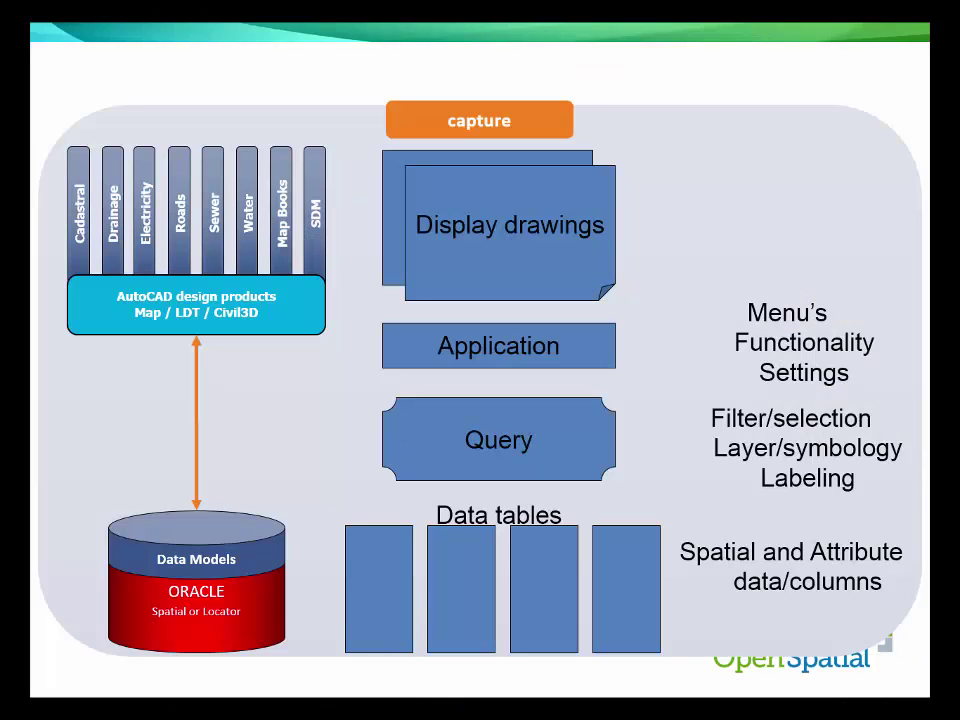
pyautogui.click(839, 269)
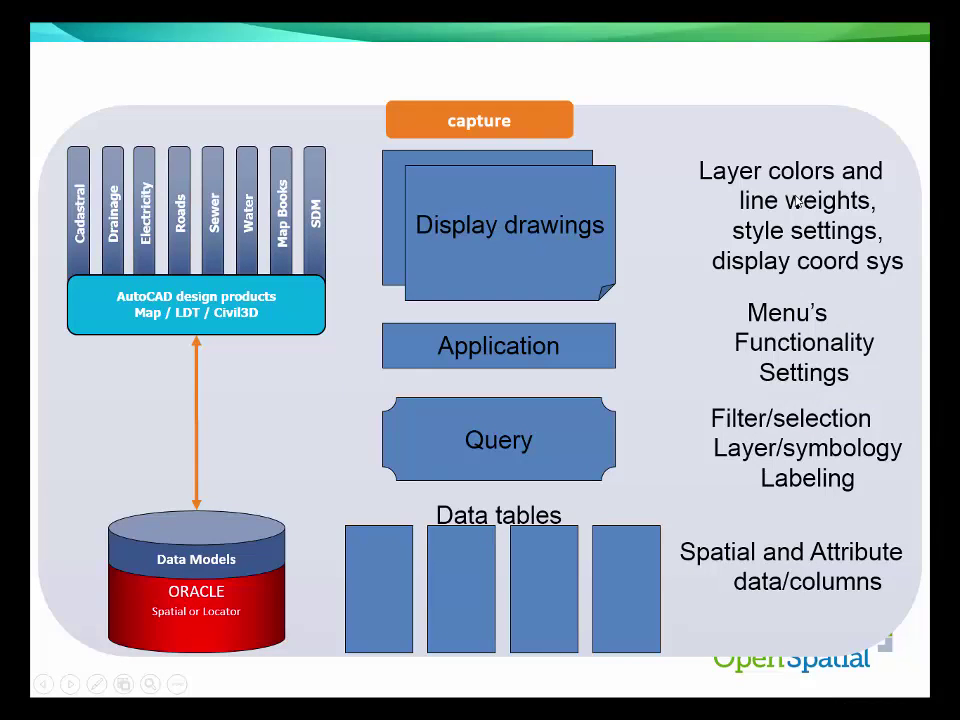